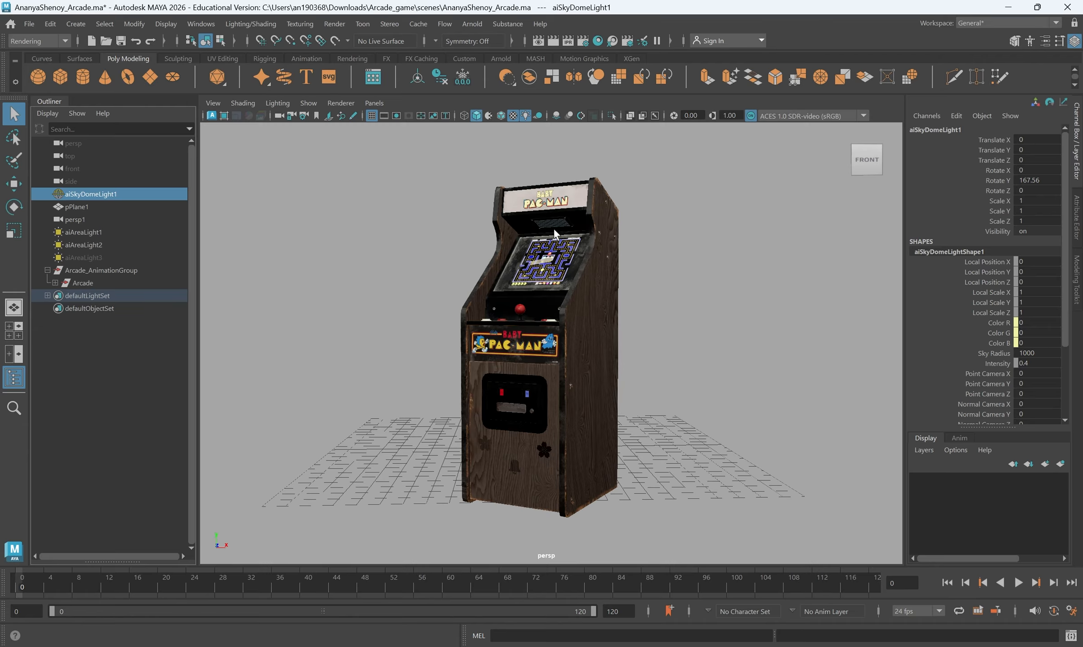
Display the resolution gate in the perspective view and preview the scene in Arnold RenderView
click(396, 116)
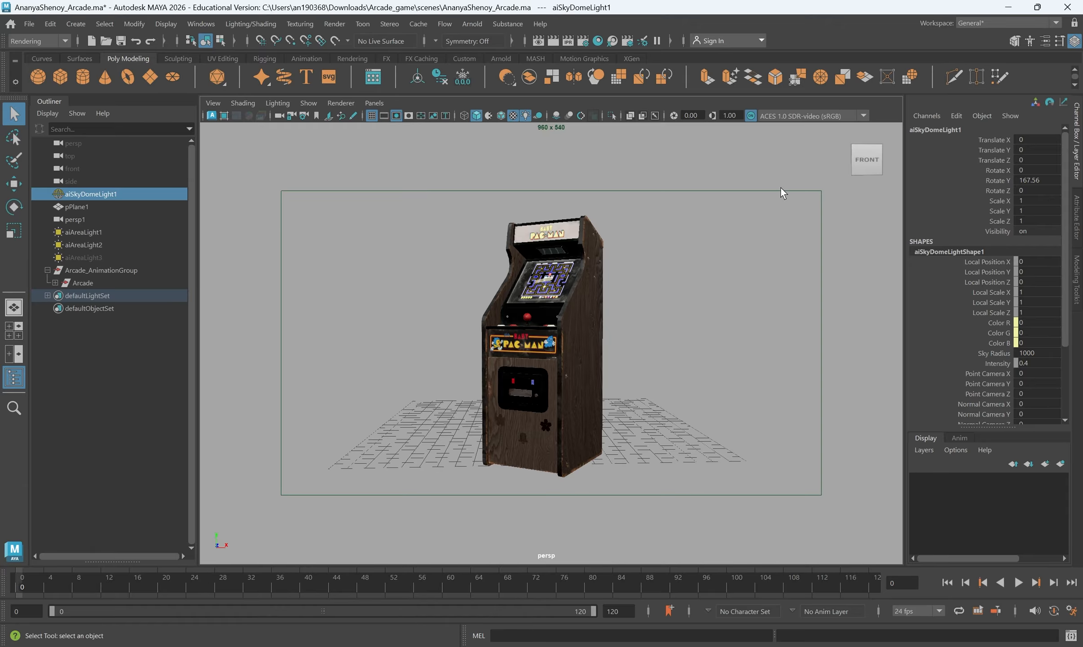
mouse_move(850, 158)
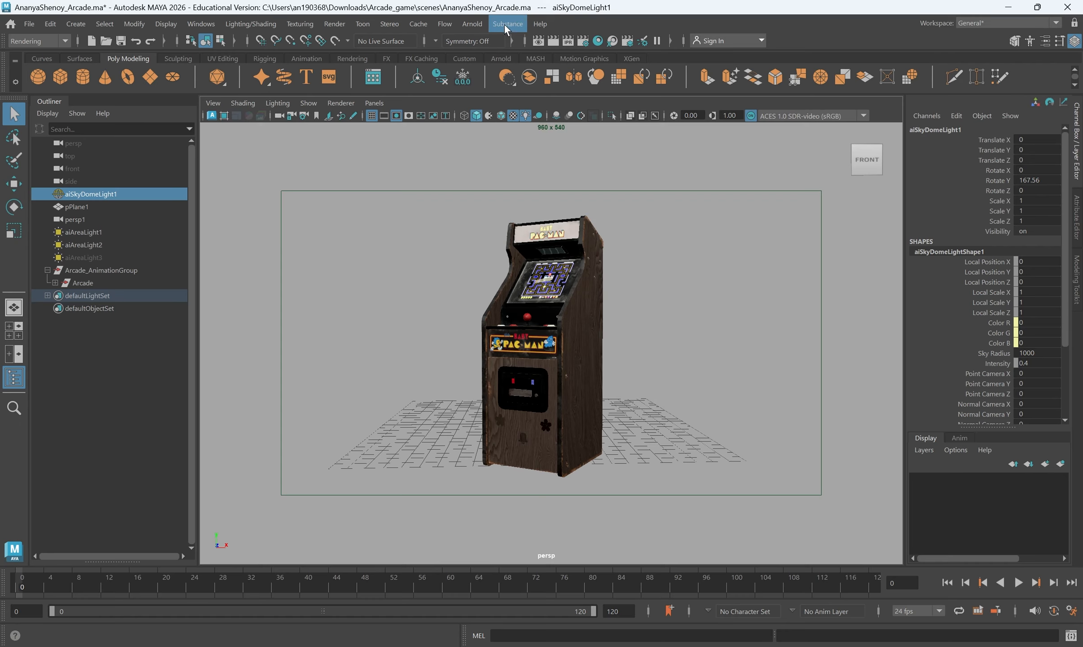
click(468, 22)
click(480, 53)
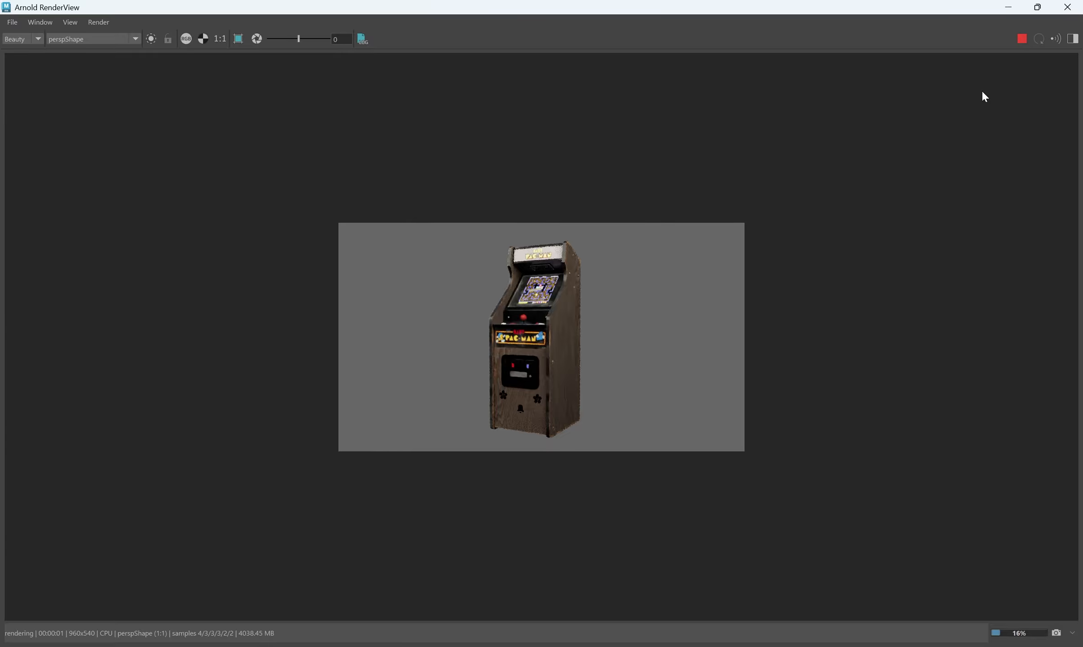
drag(979, 7, 842, 155)
click(1013, 154)
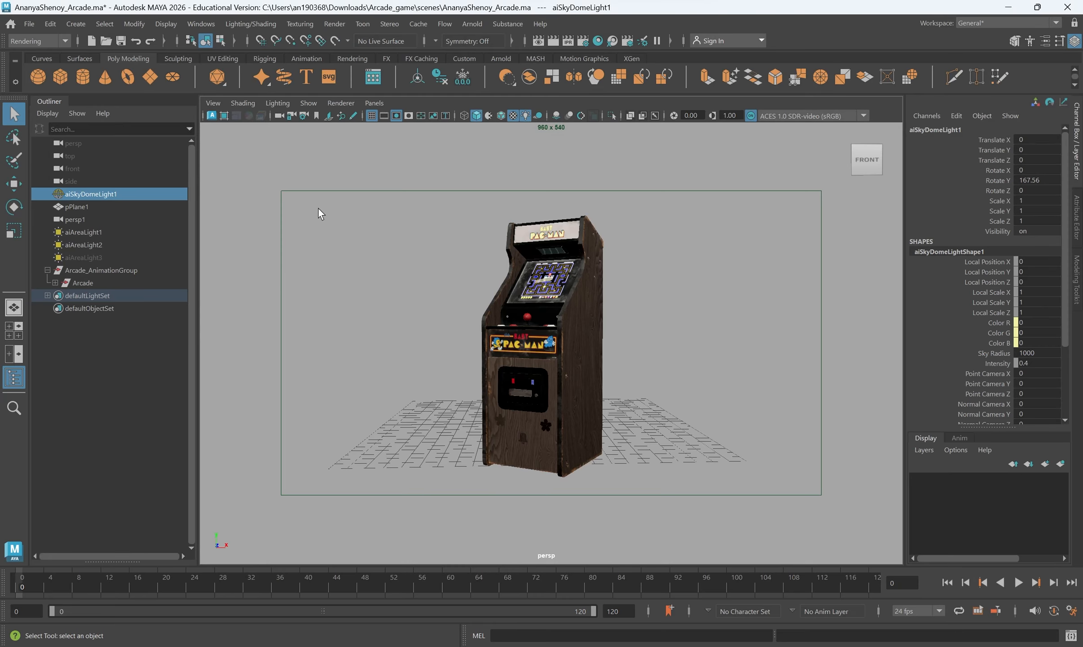
Turn on the gate mask and frame the arcade cabinet centrally within the resolution gate
click(405, 116)
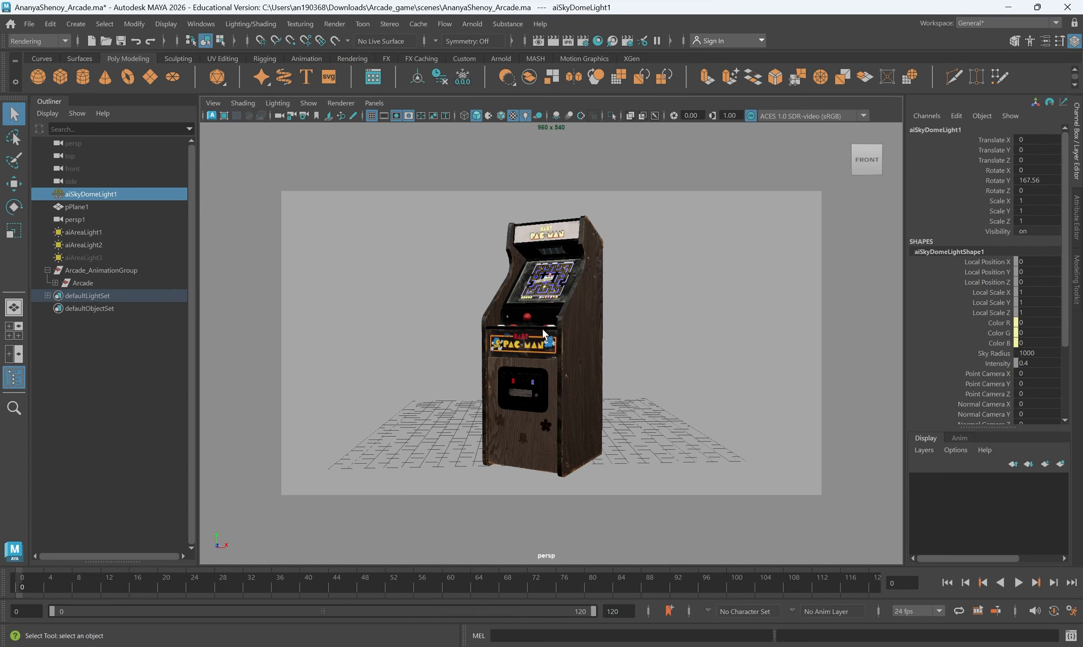
scroll(576, 347, up, 1)
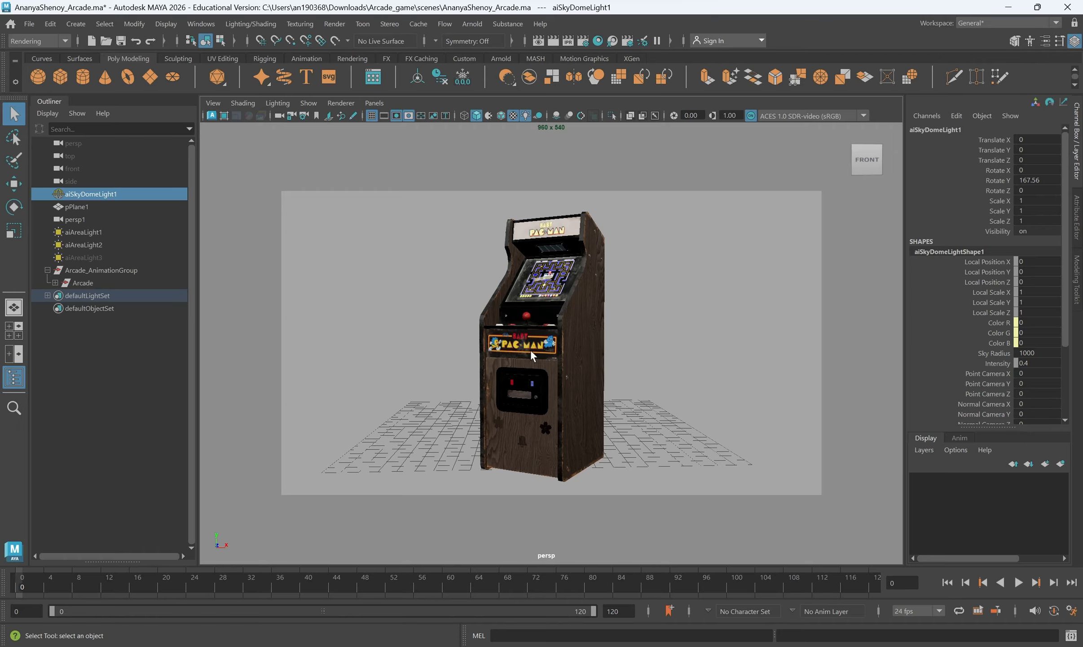
alt+drag(547, 383, 557, 408)
alt+middle_drag(555, 407, 551, 390)
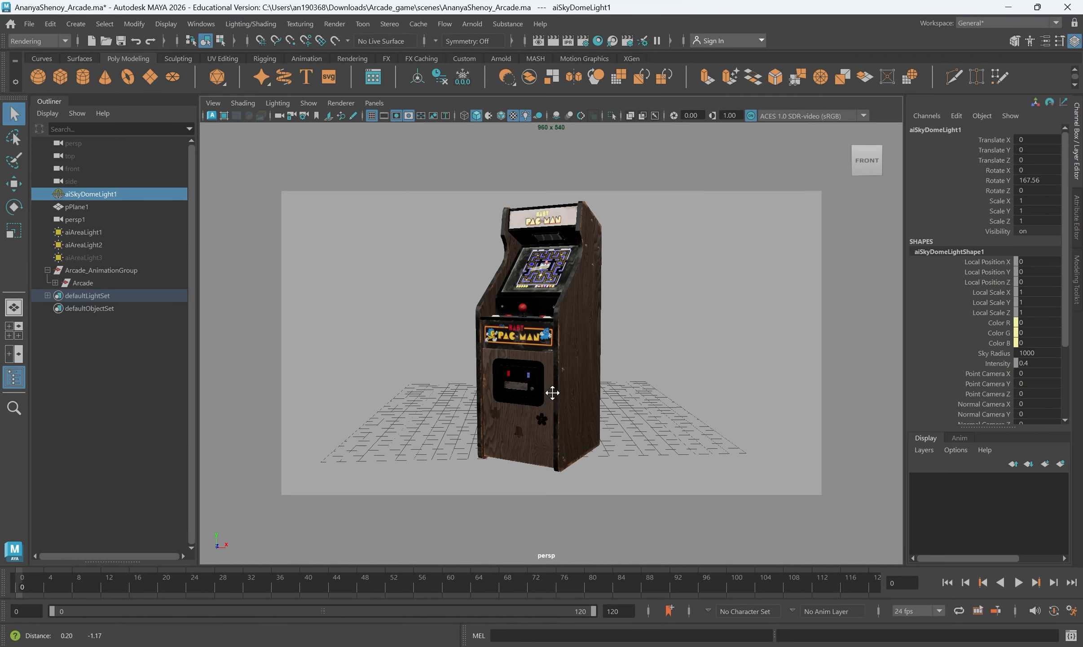
alt+right_drag(550, 389, 551, 408)
alt+drag(551, 405, 551, 407)
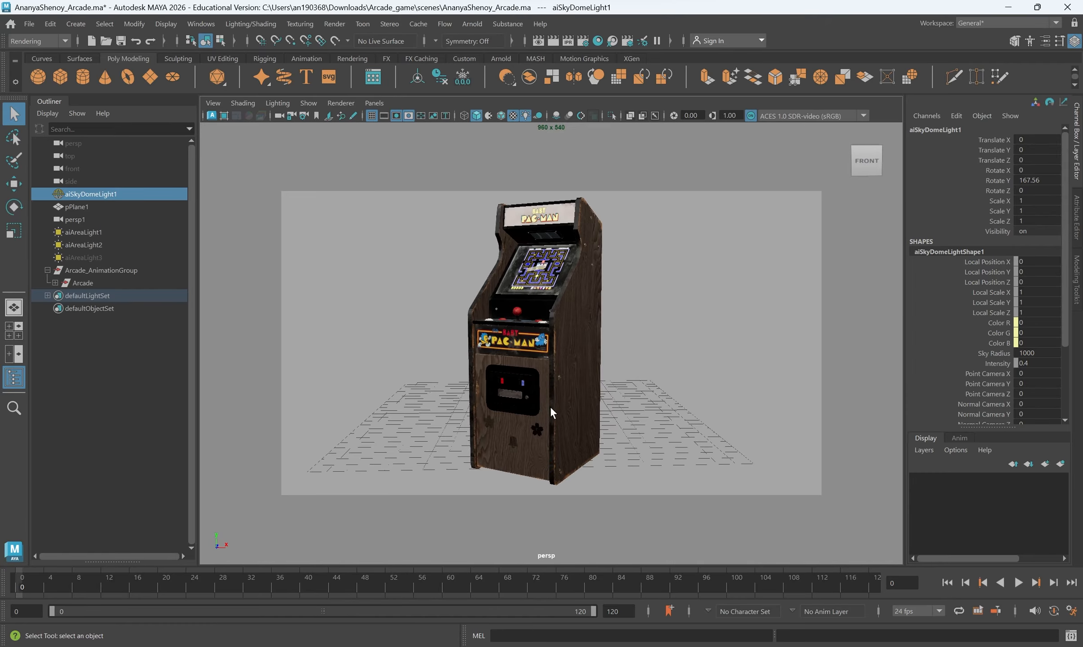
alt+right_drag(550, 406, 537, 406)
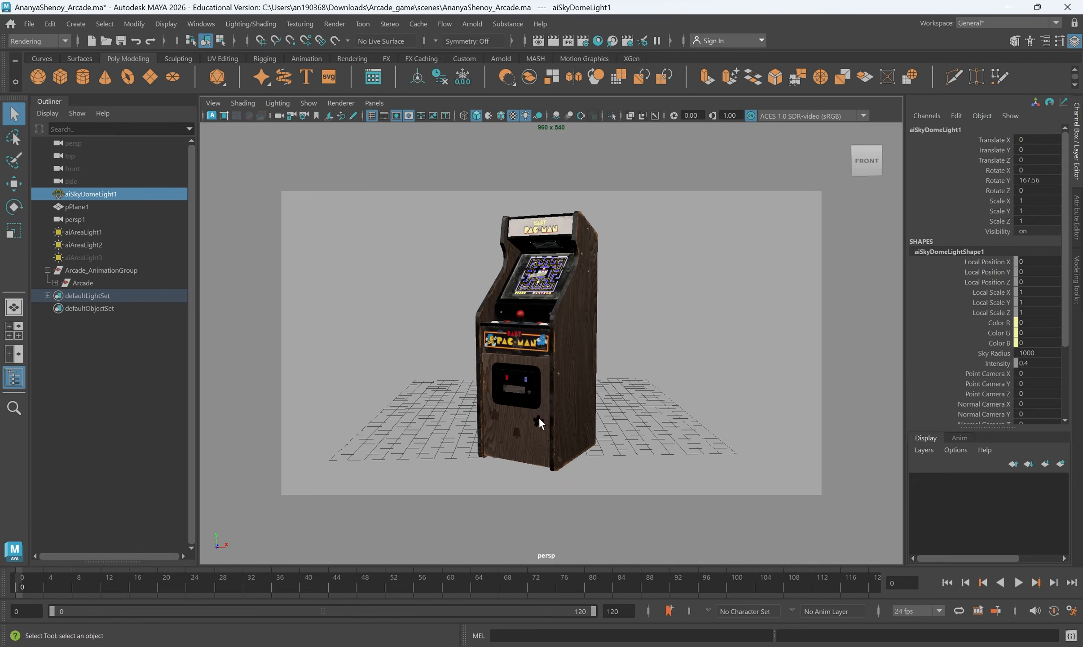
alt+drag(539, 417, 544, 424)
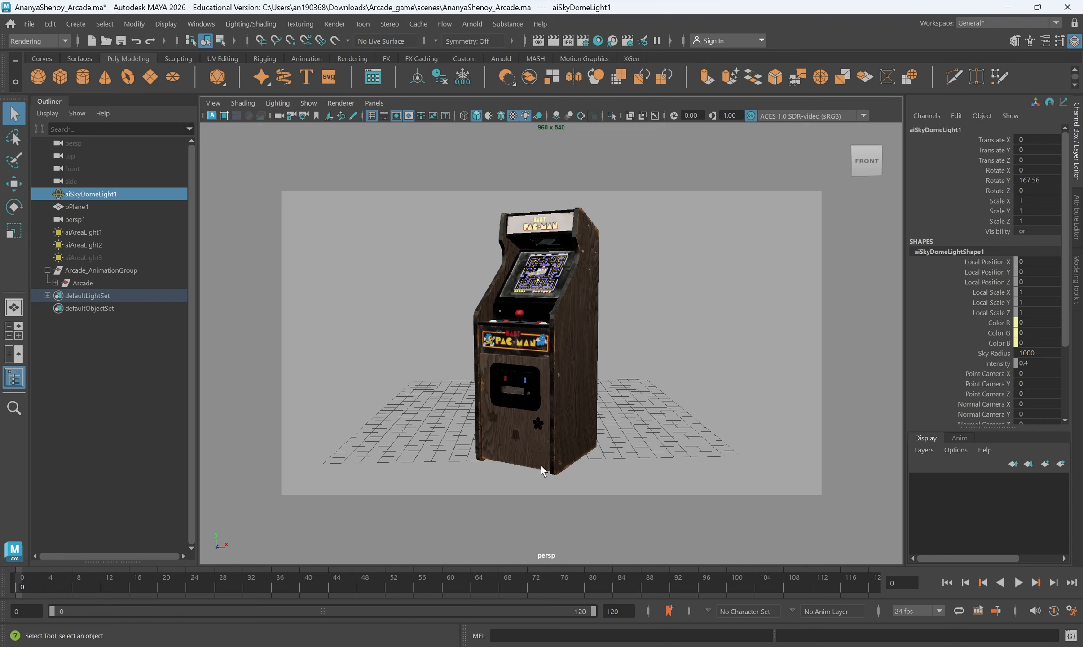
Try rotating the whole Arcade group about Y to face the camera, and undo the rotation
click(513, 338)
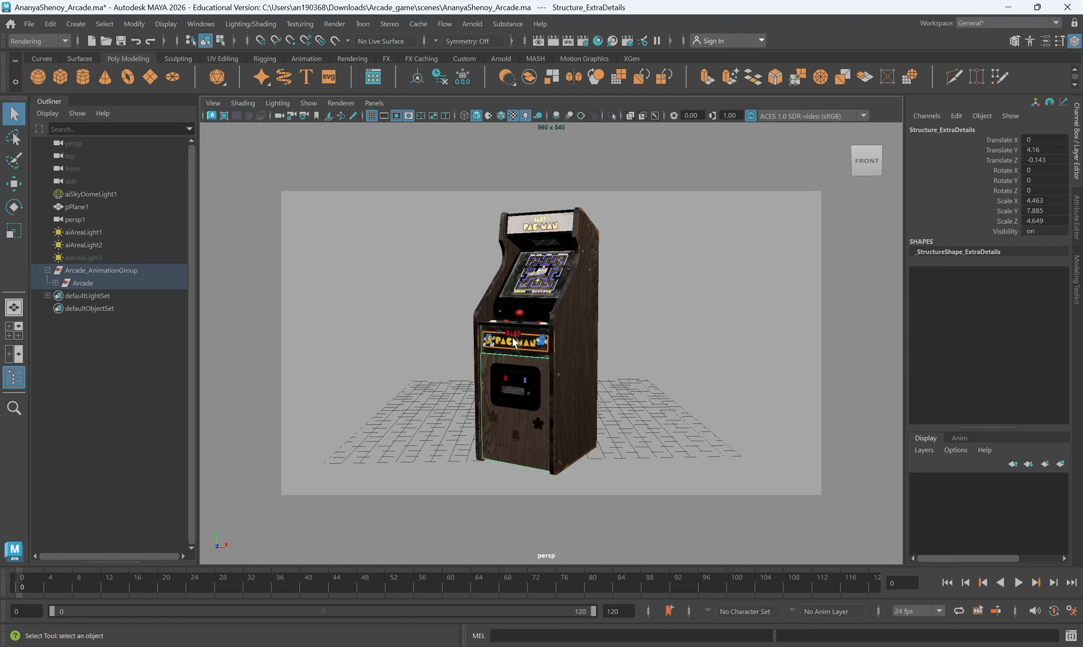
key(Up)
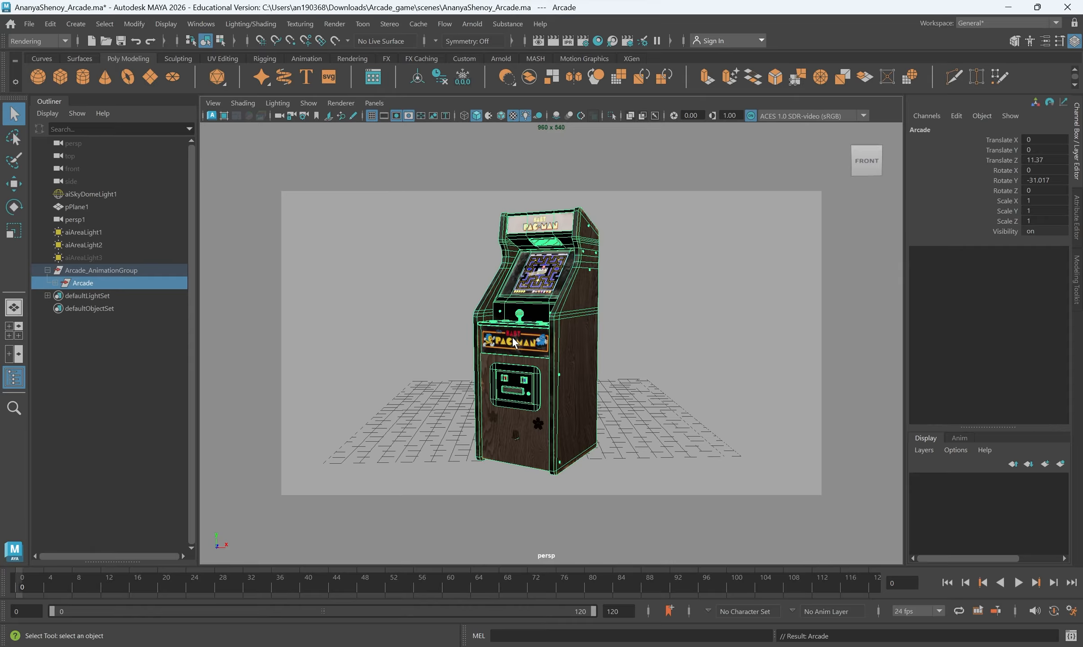
key(e)
drag(535, 476, 570, 476)
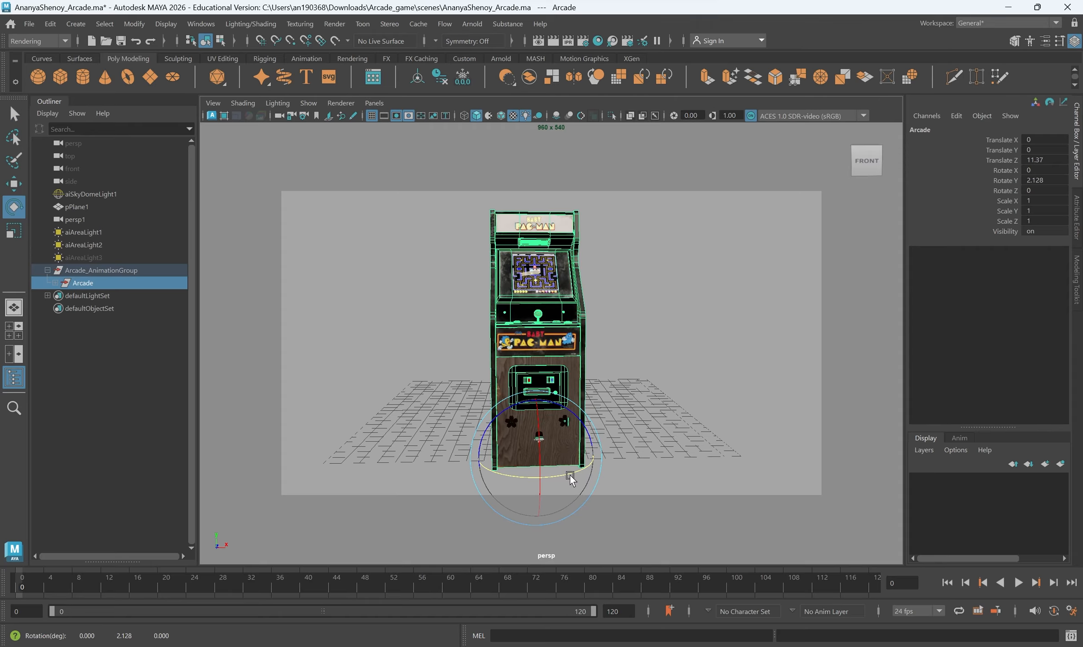
key(ctrl+z)
key(q)
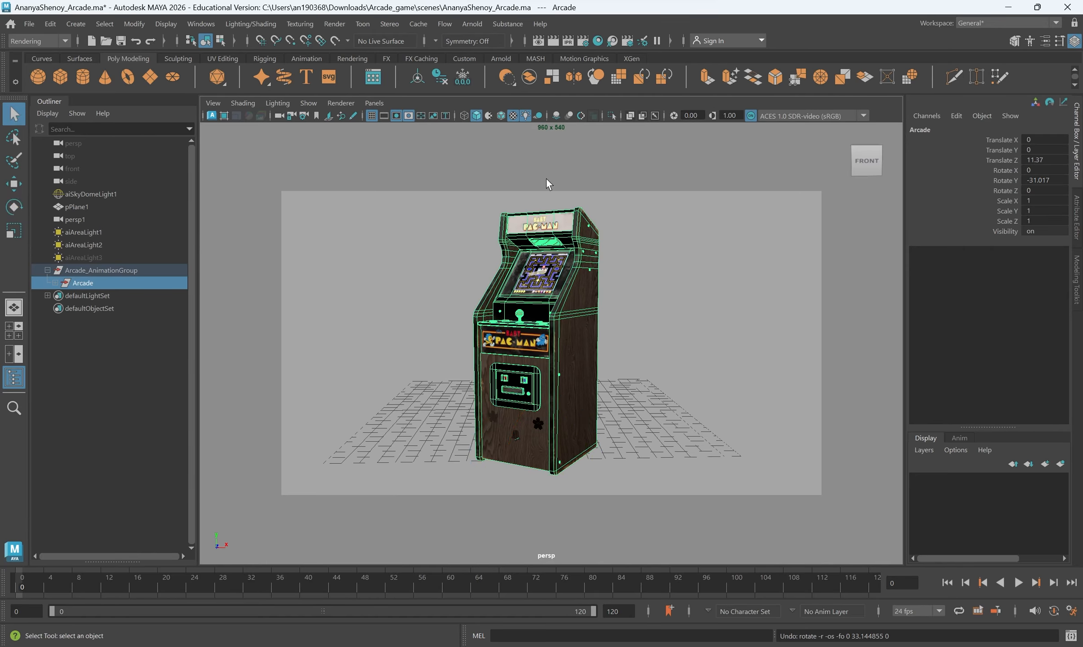
Select the backdrop plane and fine-tune the cabinet's framing inside the resolution gate
click(670, 368)
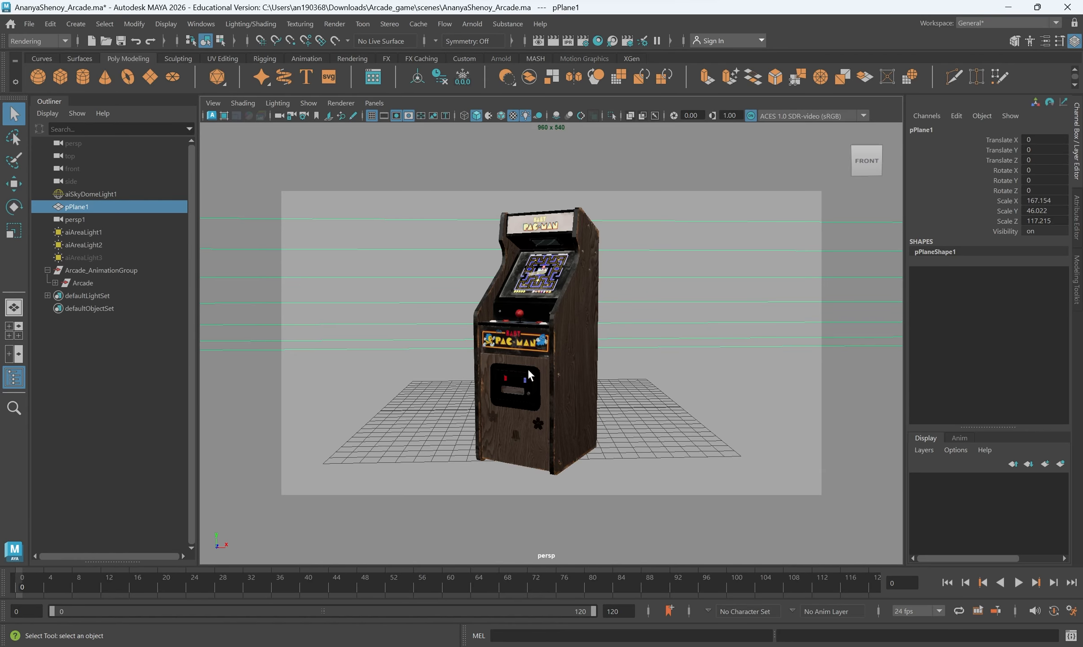
alt+middle_drag(613, 337, 614, 340)
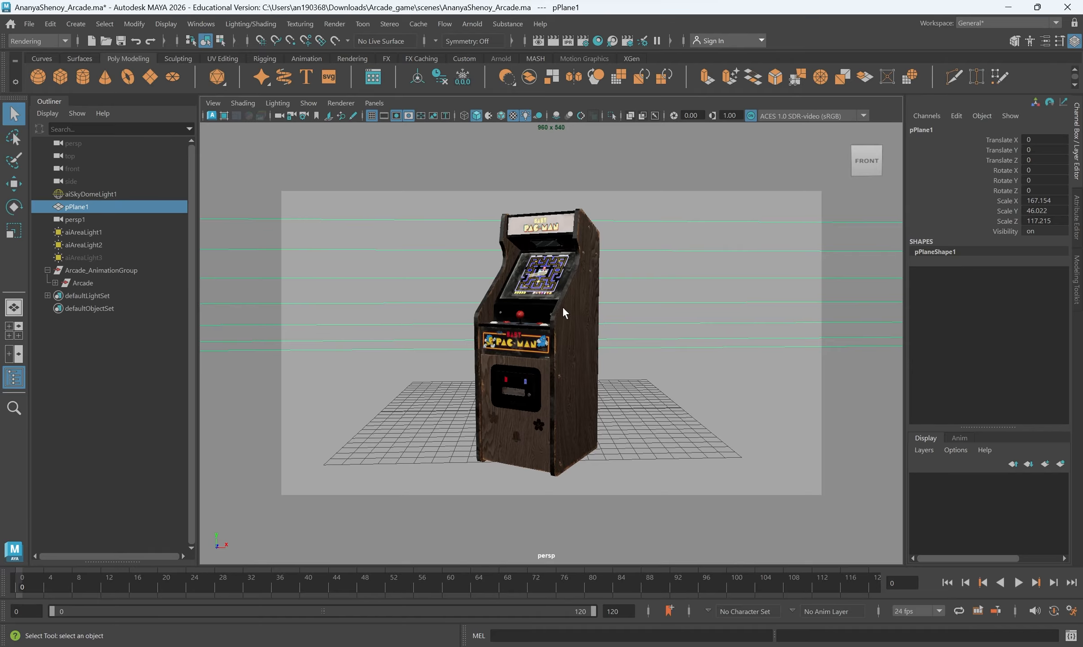
alt+right_drag(562, 307, 564, 308)
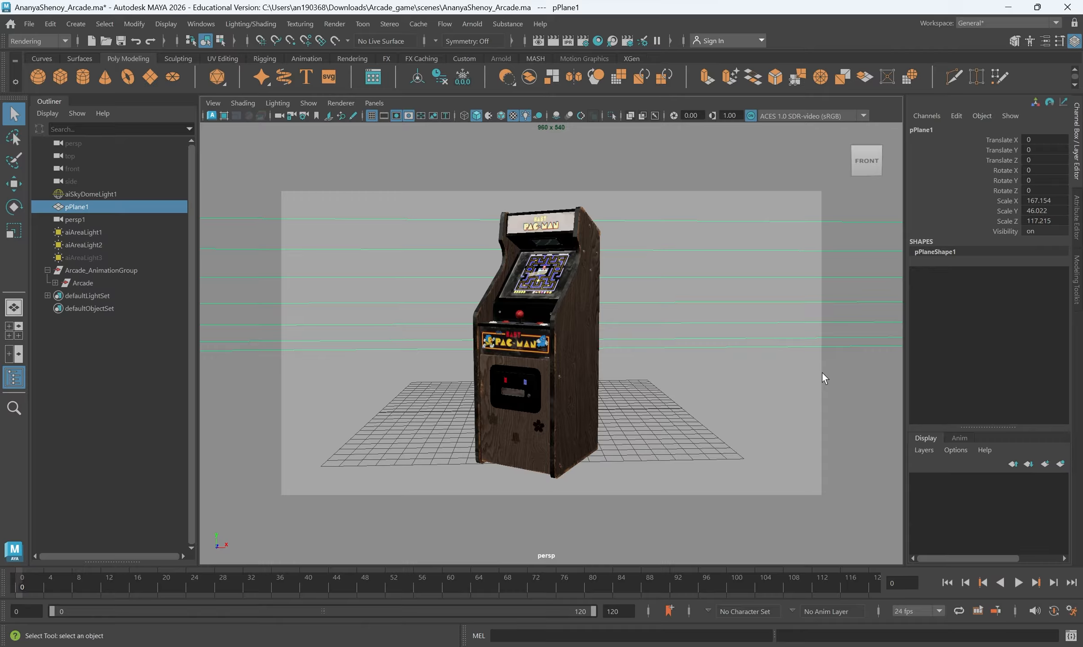
In the Render Settings, set the frame/animation extension to name.#.ext and check the start and end frames
click(208, 25)
mouse_move(287, 128)
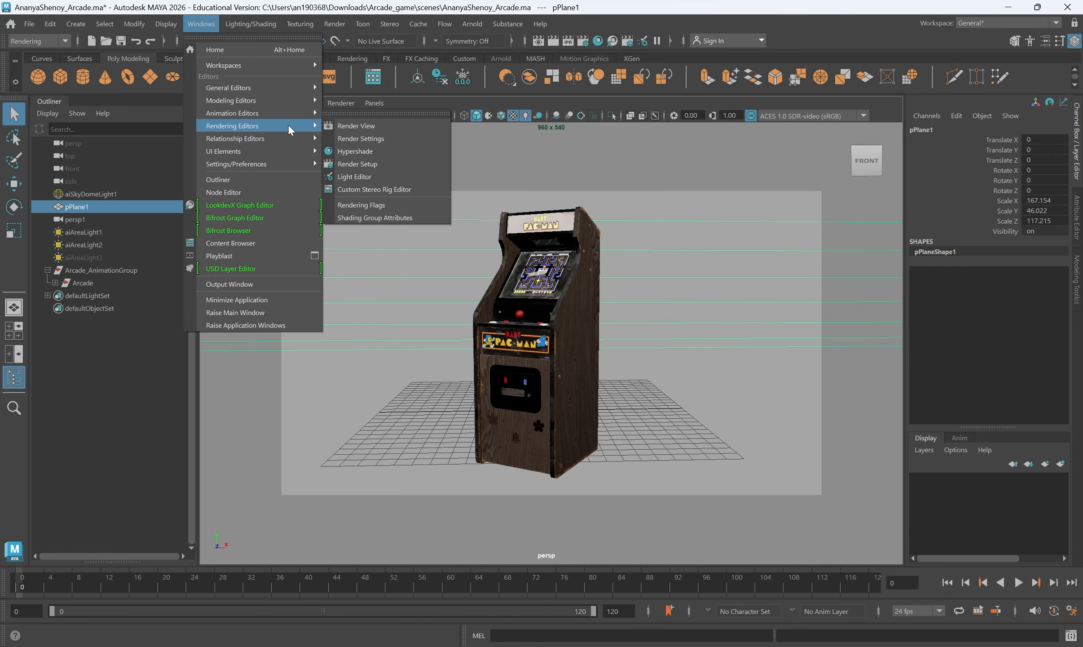
click(369, 139)
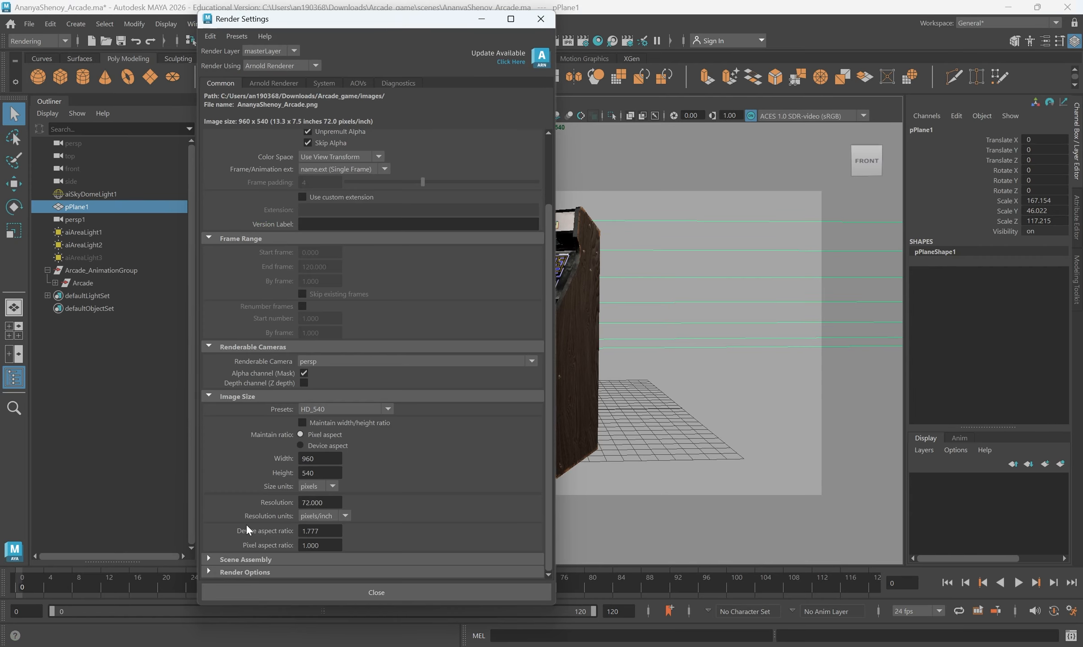
scroll(306, 479, up, 3)
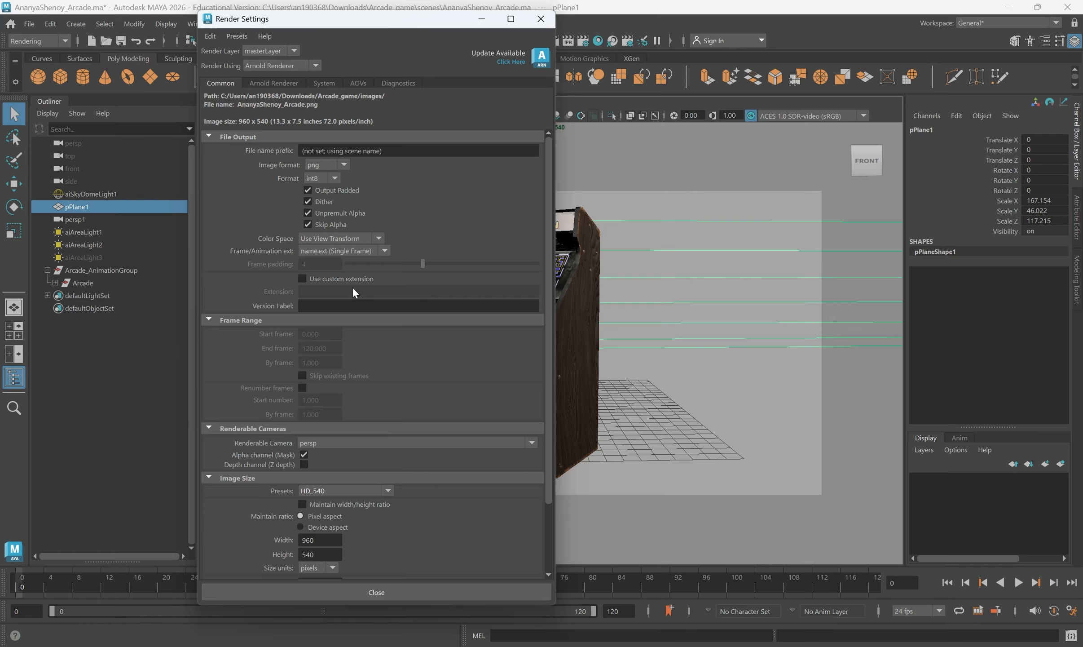
click(349, 252)
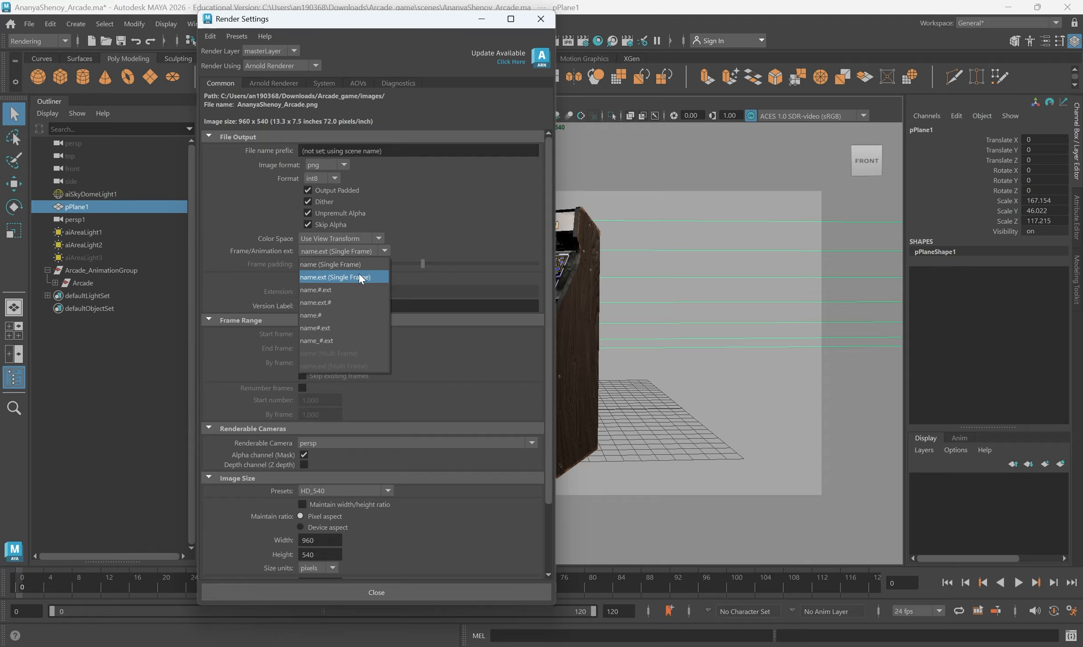
click(325, 290)
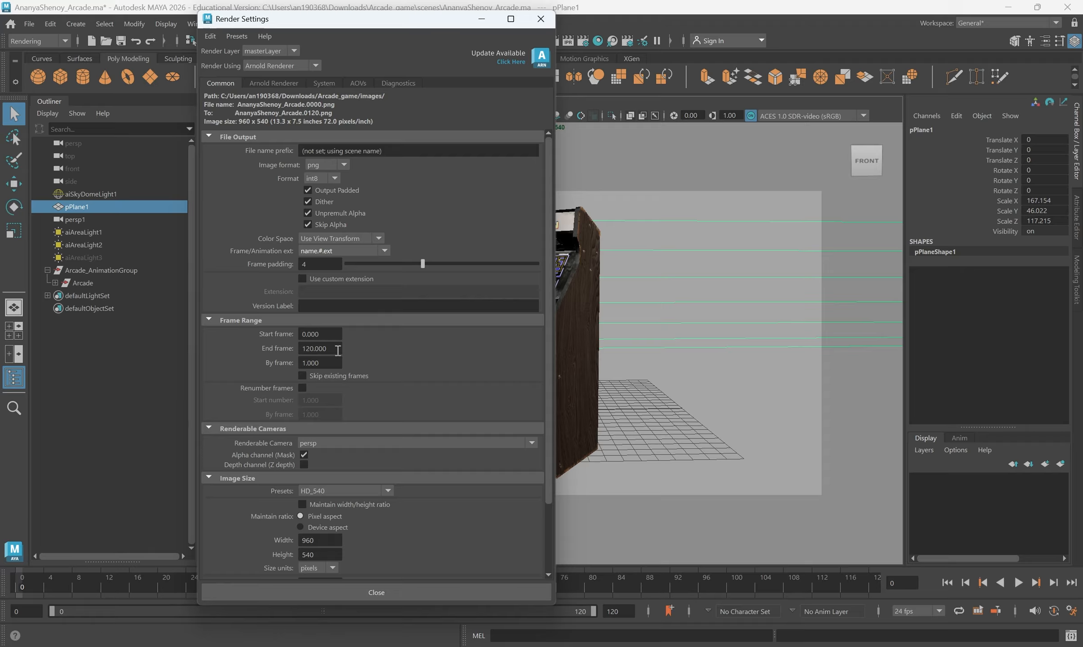
double_click(335, 333)
double_click(335, 349)
Set the render image size to the HD_1080 preset
scroll(353, 399, down, 3)
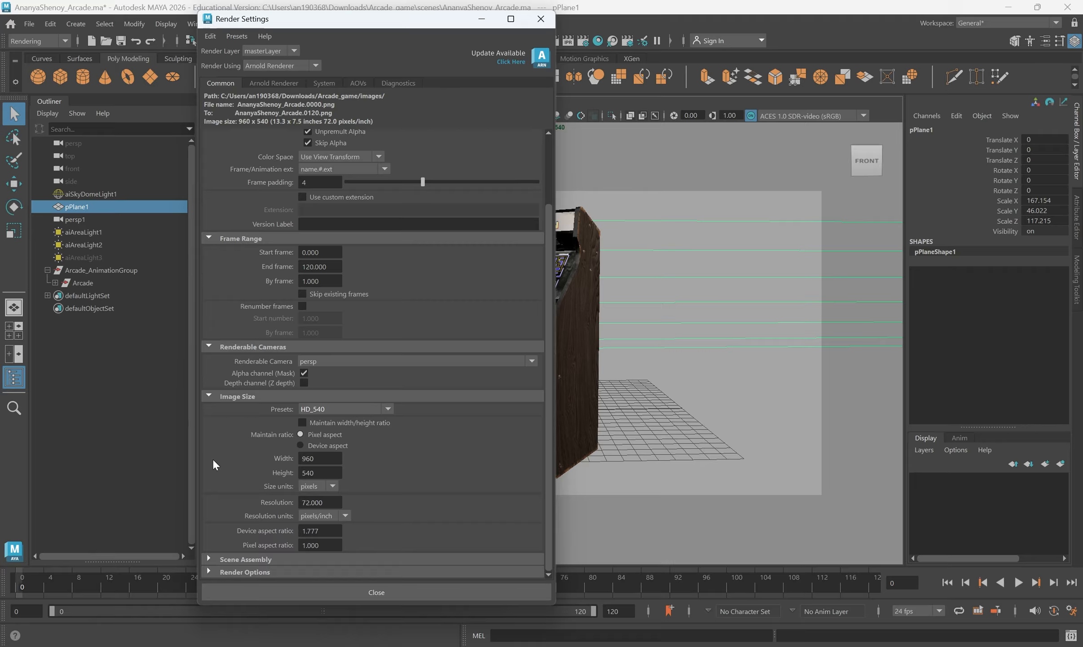
click(343, 409)
click(338, 511)
click(341, 502)
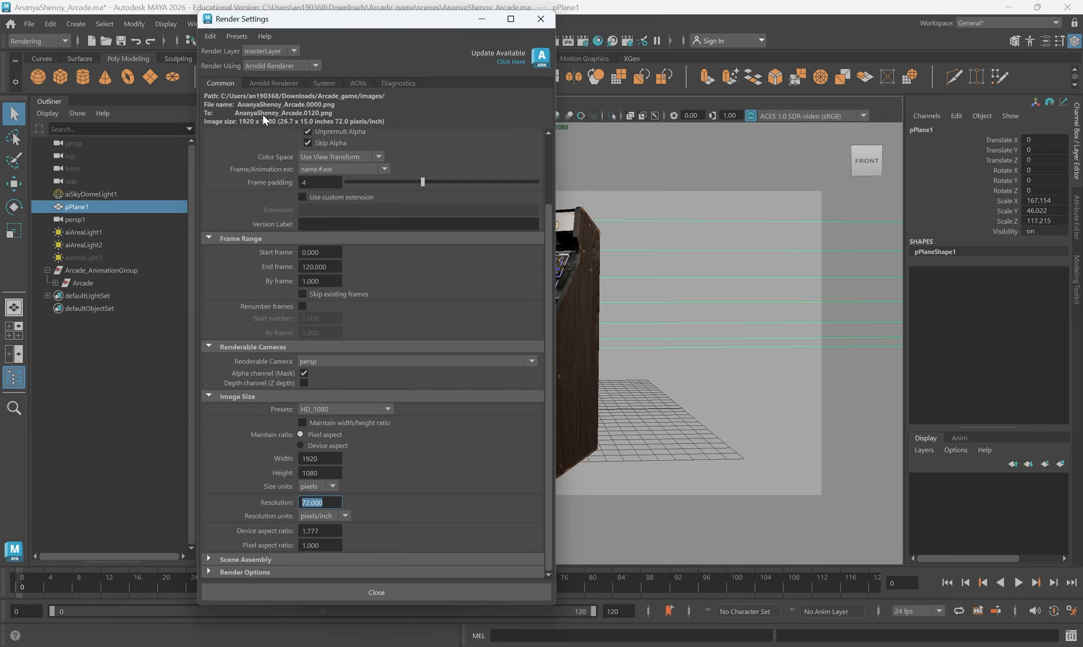
scroll(253, 268, up, 2)
Set the Arnold Camera (AA) samples to 5
click(297, 82)
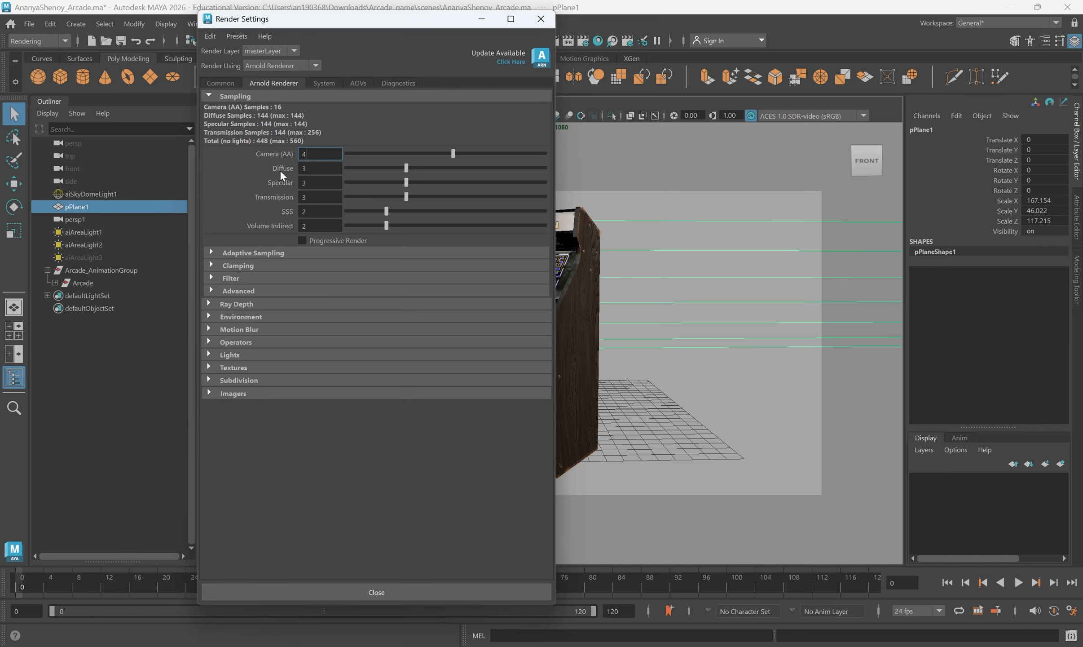
drag(435, 152, 426, 157)
key(Return)
drag(470, 156, 470, 156)
Try Diffuse, Specular and Transmission samples of 4, and return all three to 3
double_click(305, 196)
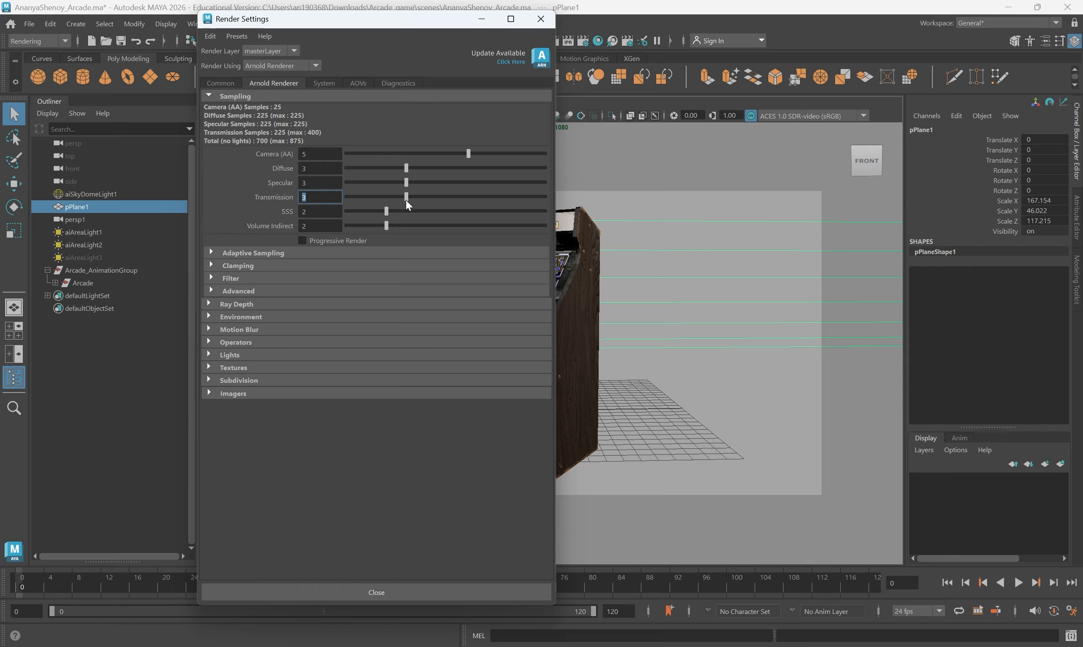
click(418, 197)
click(414, 197)
click(419, 167)
click(423, 182)
click(426, 196)
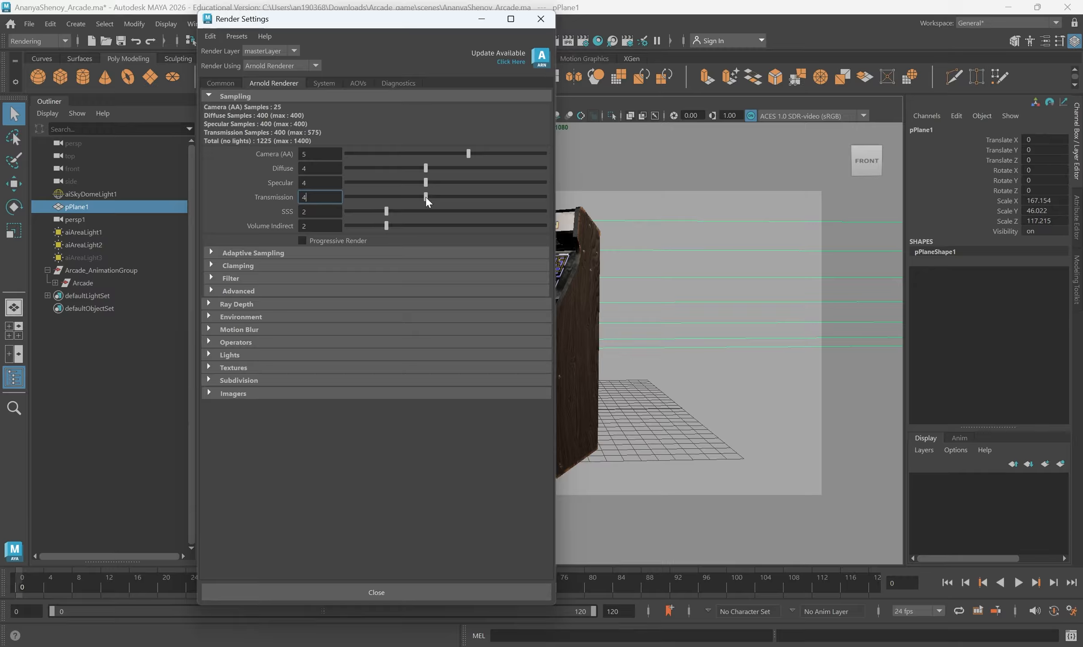
click(421, 182)
drag(409, 166, 408, 167)
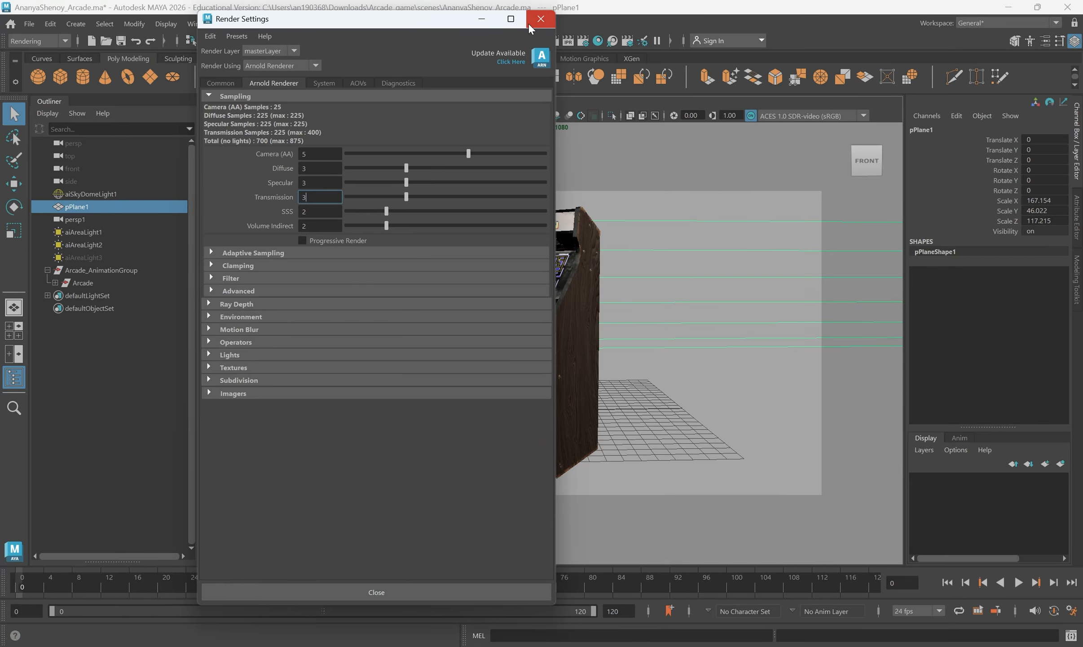
Close the Render Settings and render the perspective view in Arnold RenderView
click(541, 18)
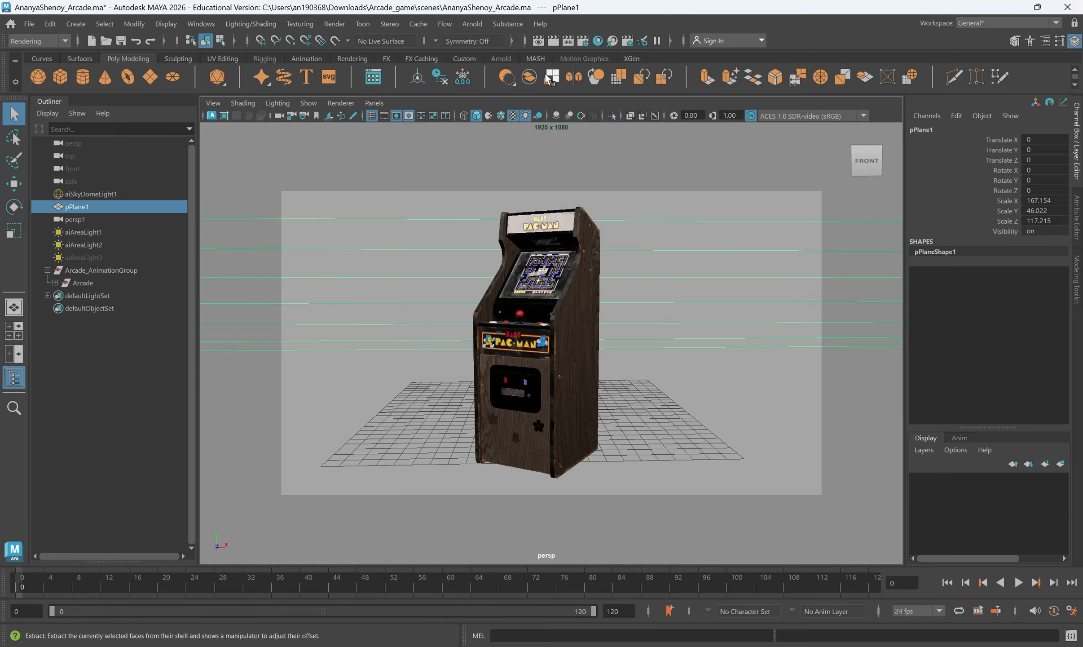
click(472, 23)
click(513, 62)
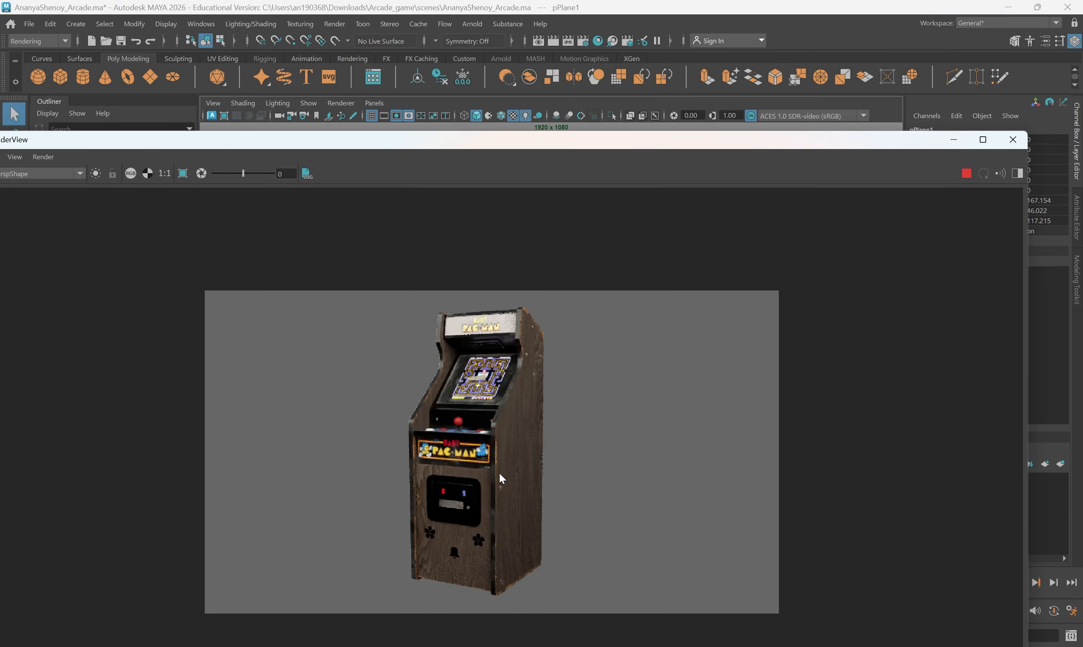
Maximize the render window and examine the cabinet's joystick and Pac-Man artwork up close in the render
drag(721, 135, 720, 10)
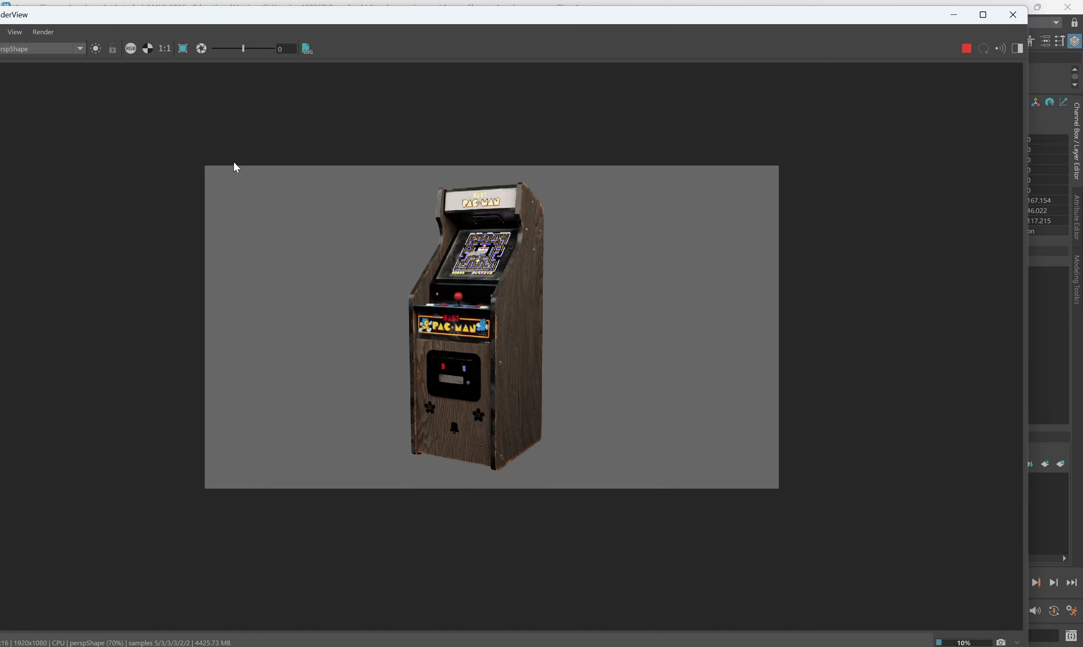
drag(256, 18, 332, 24)
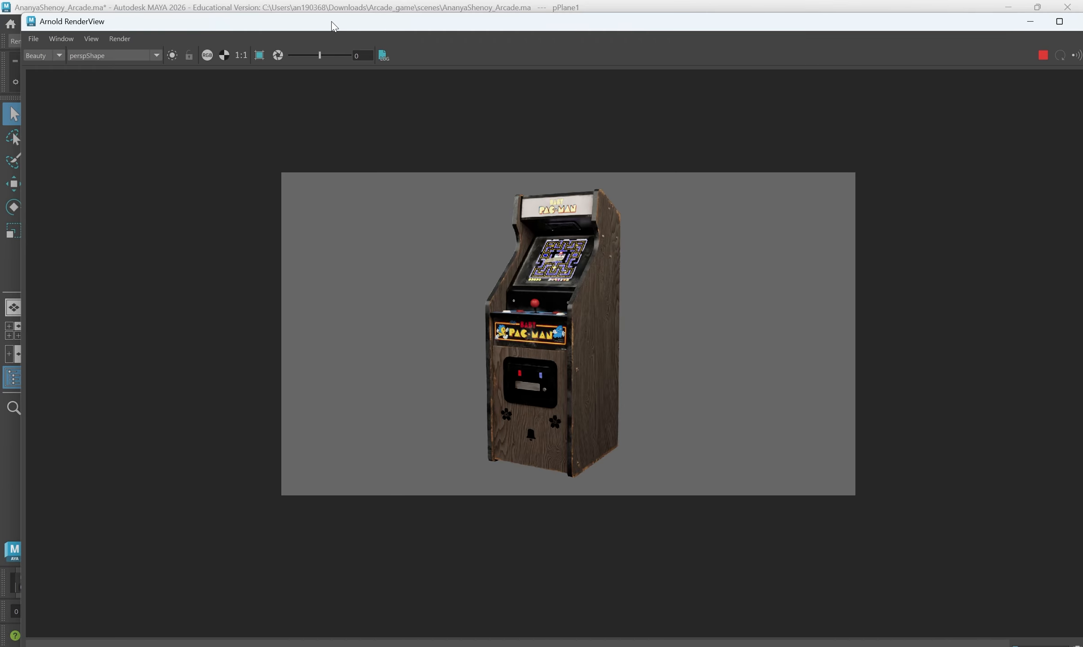
click(1060, 21)
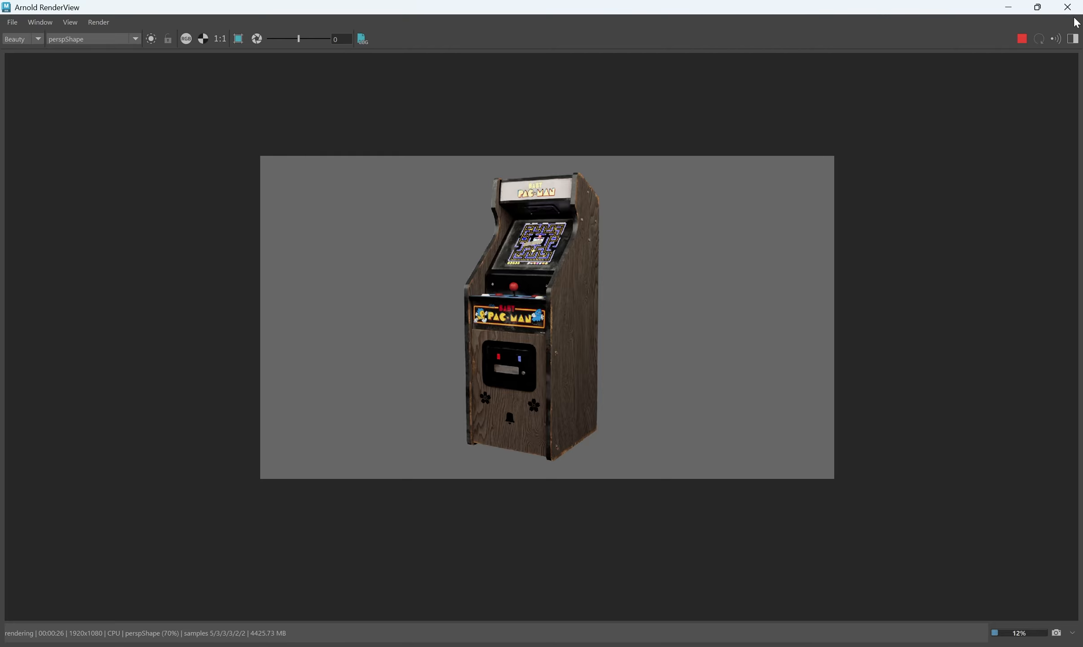
scroll(523, 288, up, 10)
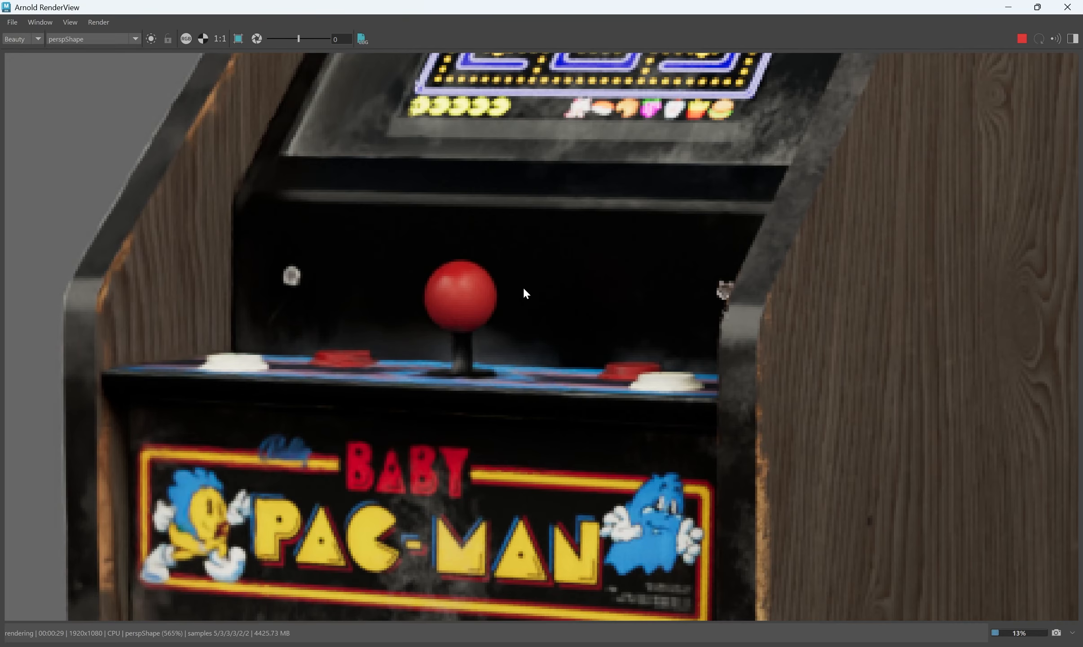
scroll(526, 293, down, 7)
scroll(550, 361, down, 2)
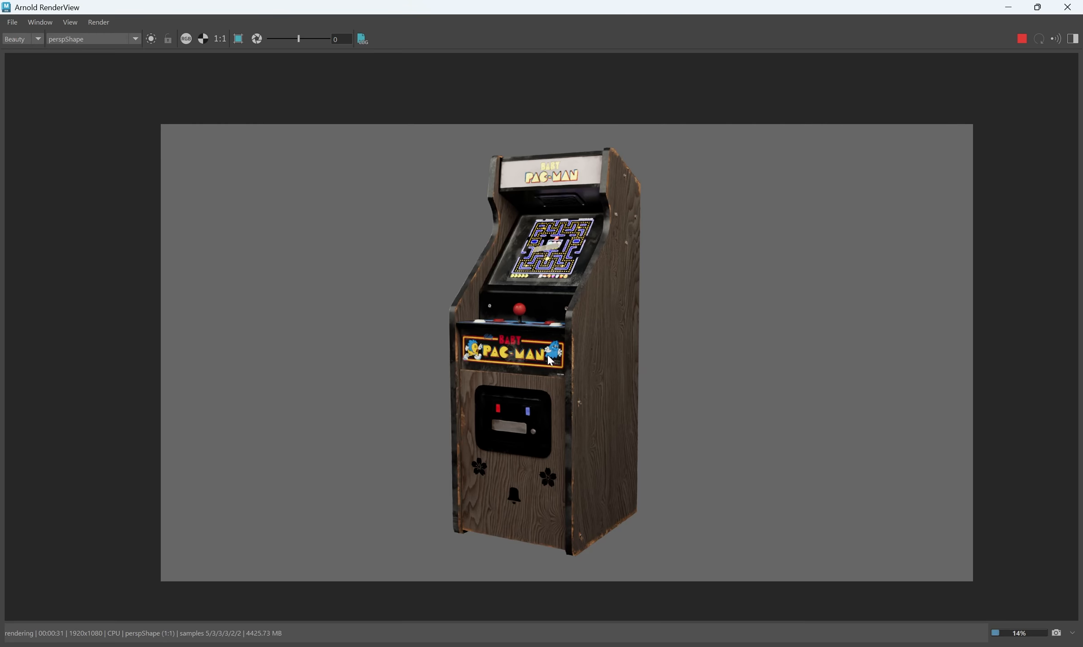
Return to the Maya scene and set the animation range to start at frame 0 and end at frame 120
scroll(550, 360, down, 1)
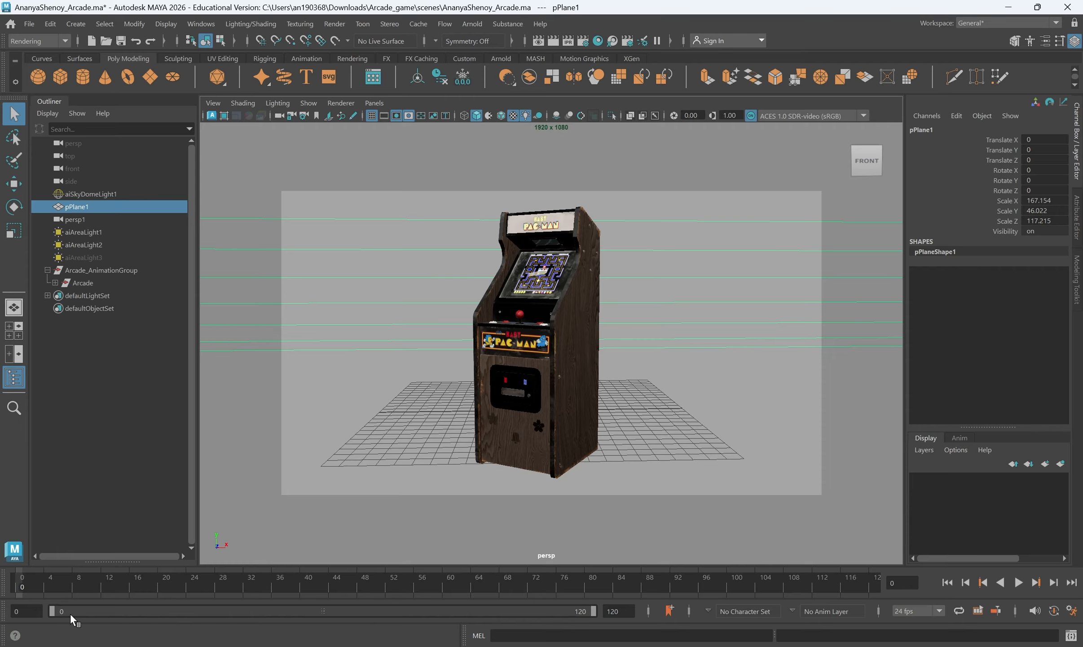
click(26, 611)
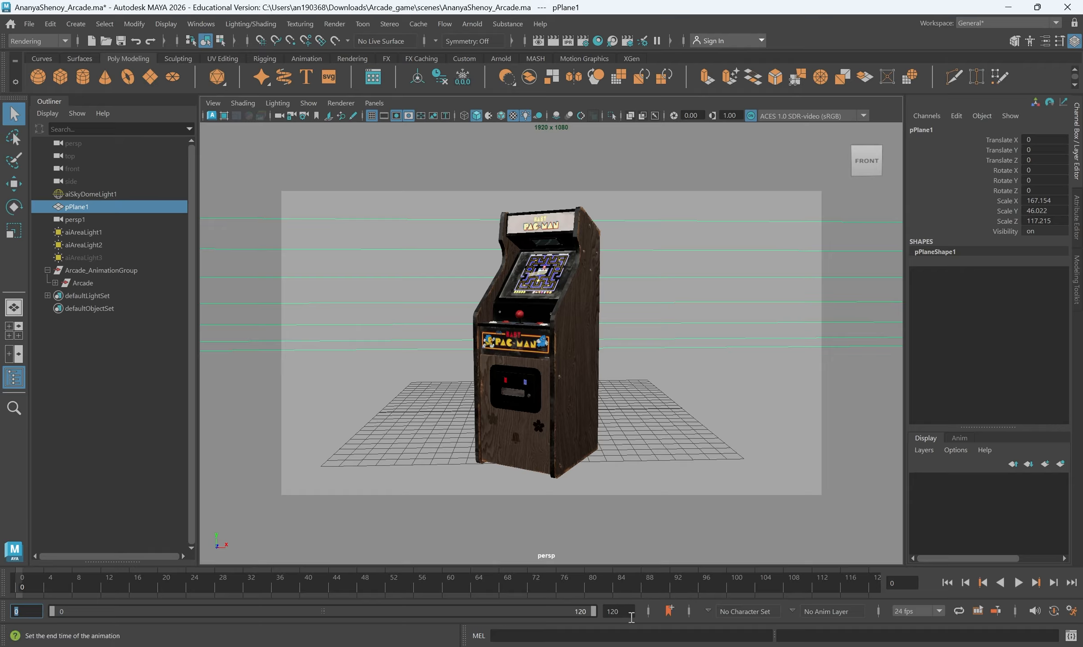
text(0)
key(Return)
click(618, 610)
text(120)
key(Return)
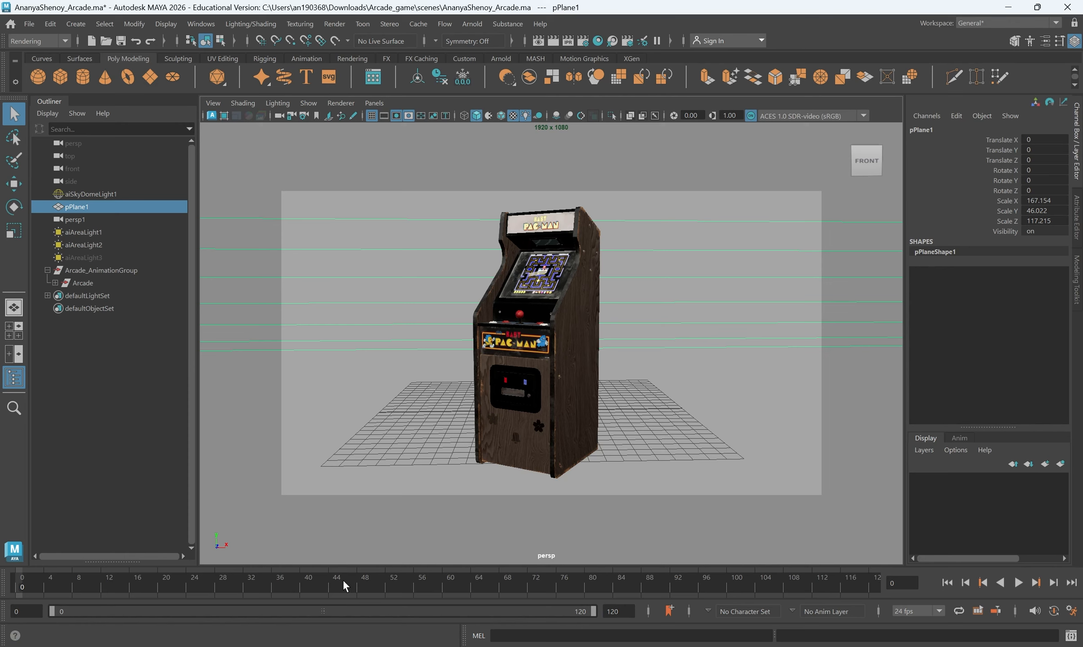
Play the timeline to check the cabinet animation across the frame range, and stop playback
mouse_move(592, 611)
mouse_down()
mouse_move(313, 612)
mouse_move(593, 612)
mouse_up()
key(alt+v)
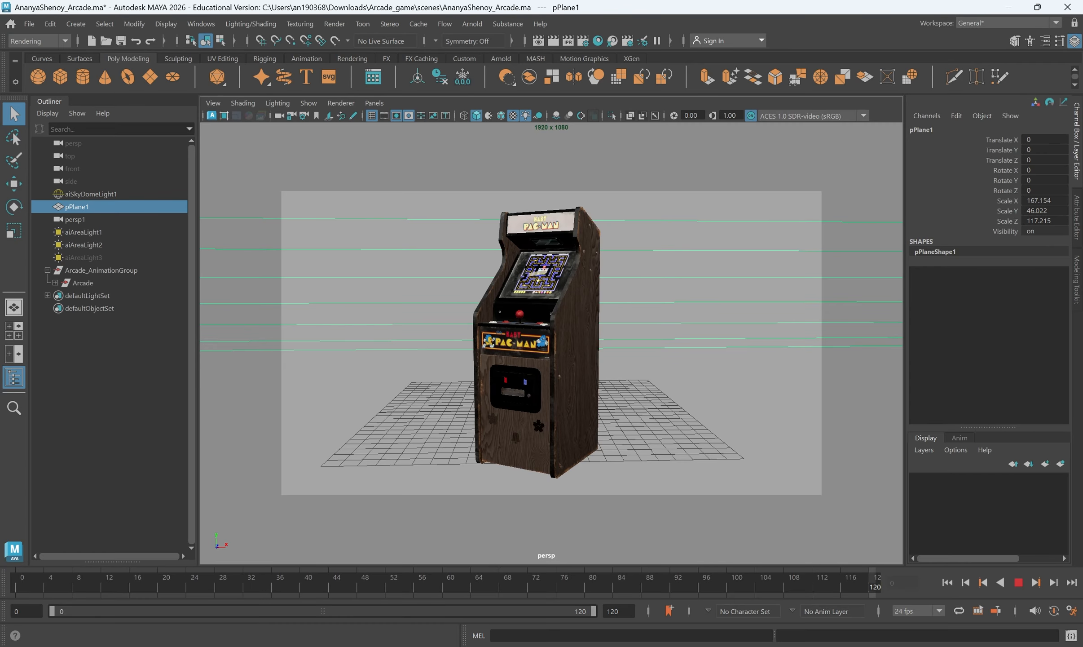
key(Escape)
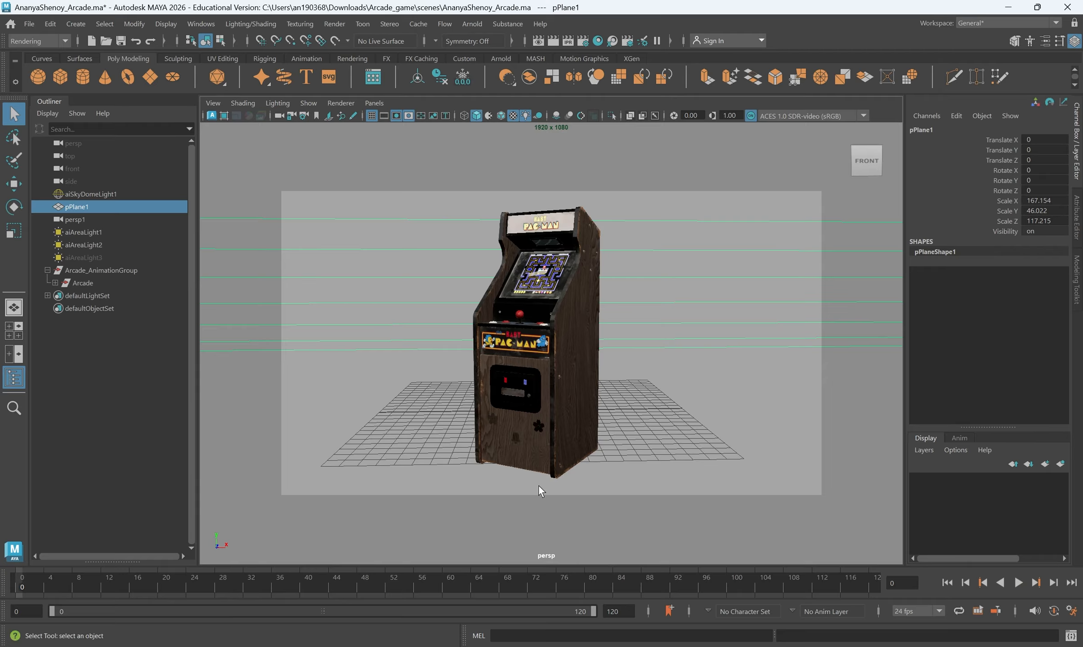
Delete the Arcade_AnimationGroup keyframes at frame 0 and frame 120
click(521, 358)
key(Up)
key(Up)
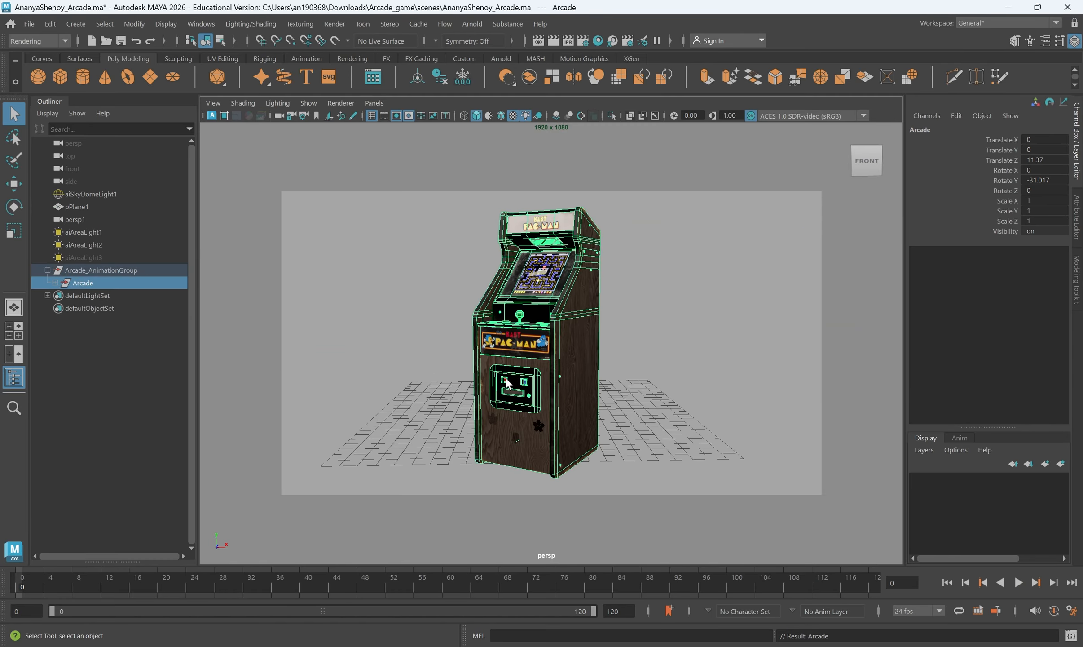
right_click(22, 585)
click(49, 381)
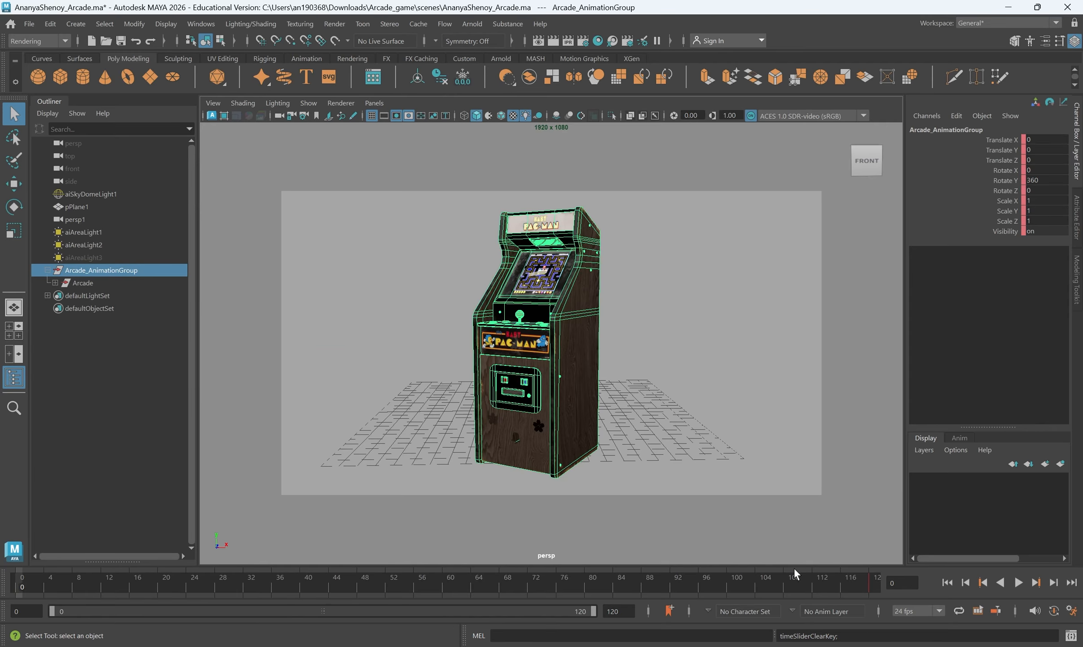
click(870, 586)
right_click(870, 586)
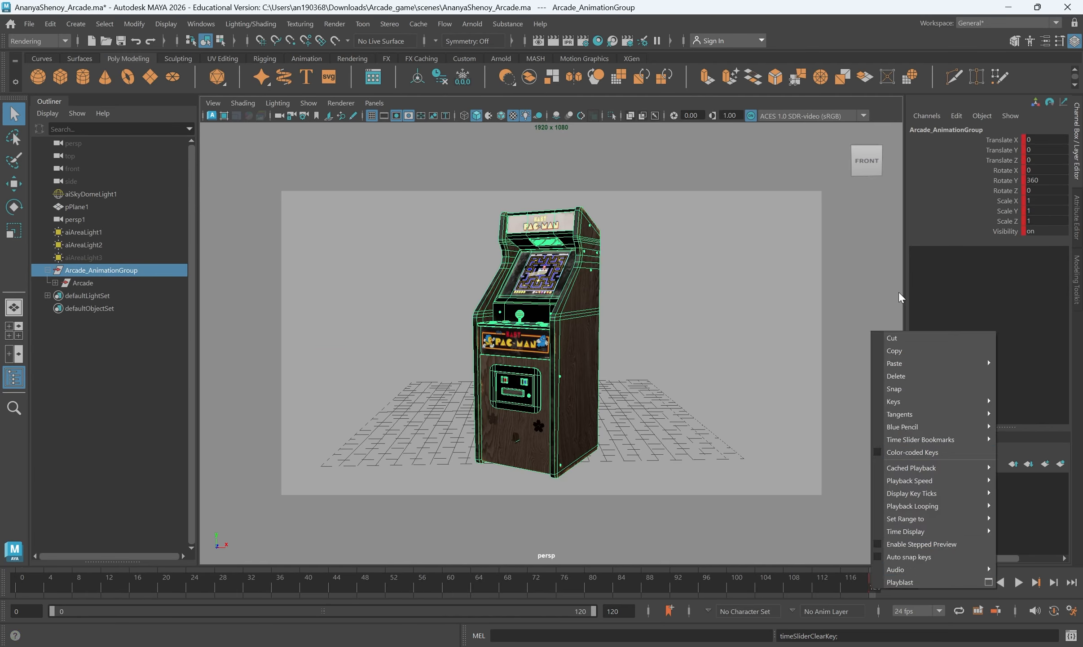
click(895, 379)
Move Arcade out of Arcade_AnimationGroup and delete the emptied group
drag(93, 287, 85, 261)
click(90, 281)
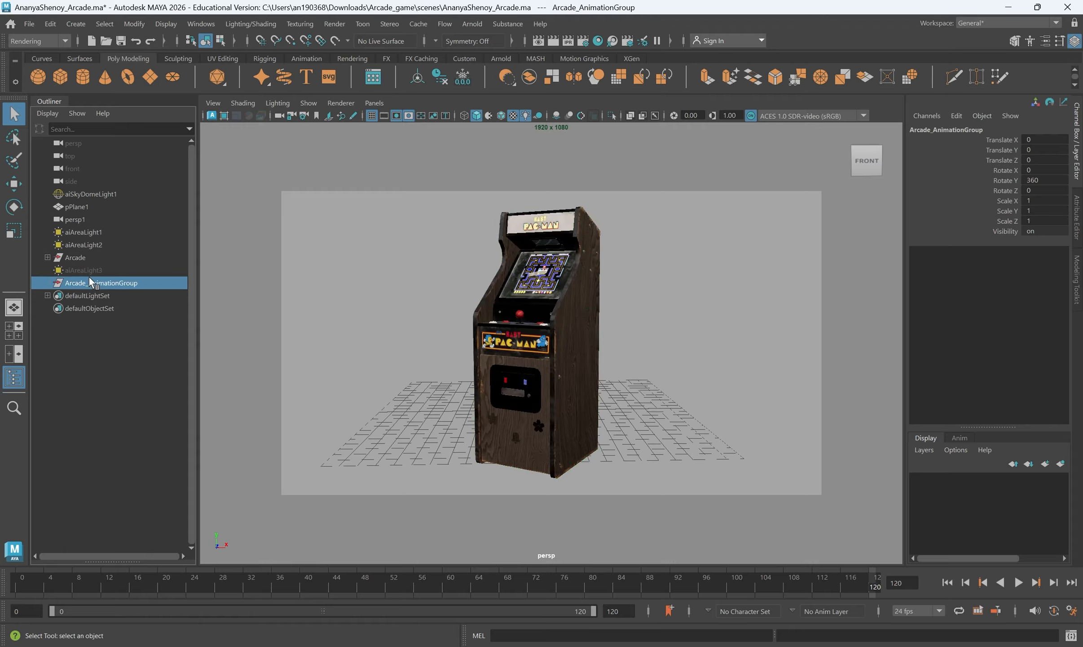
key(Delete)
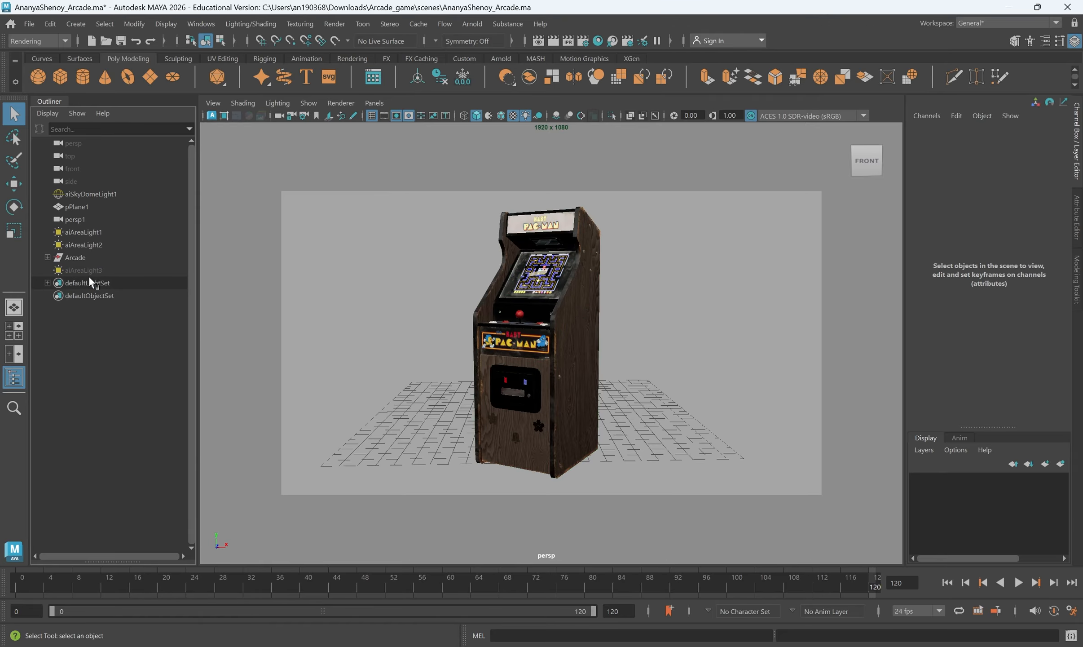
Return to frame 0 and set the timeline's playback speed to Real-time
click(25, 579)
drag(24, 582, 1, 531)
right_click(588, 584)
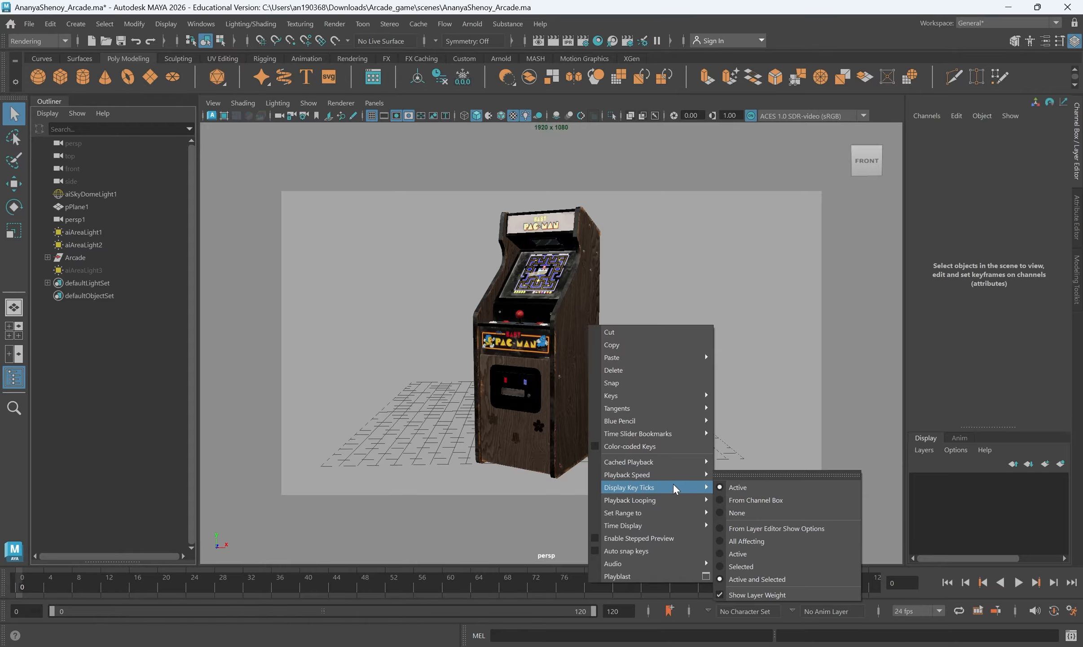
mouse_move(687, 474)
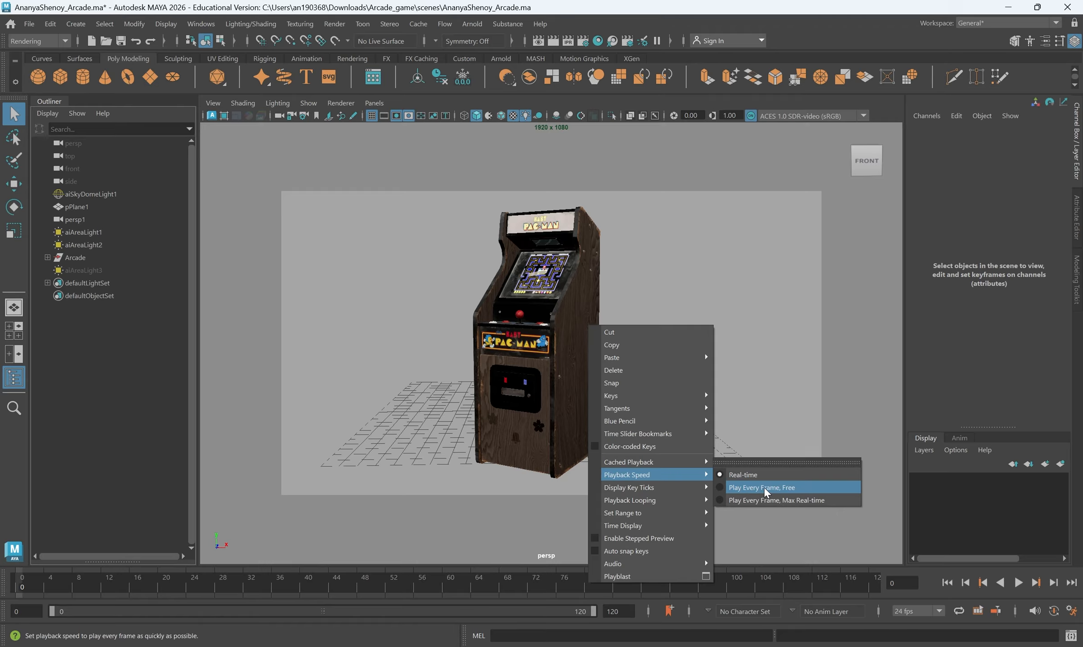
click(744, 474)
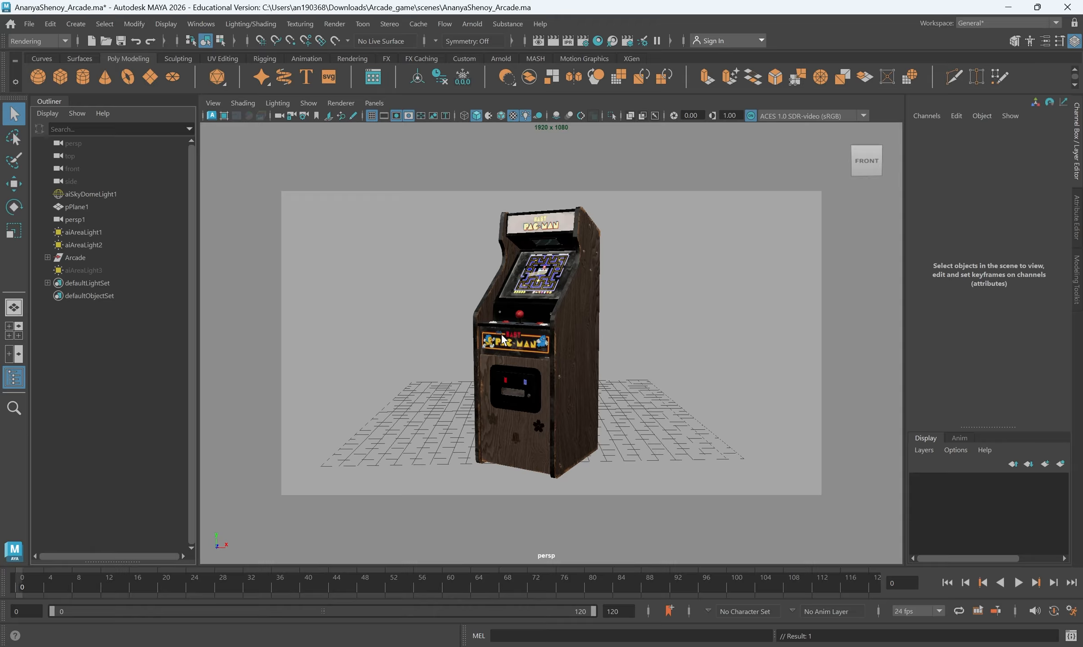
Select the cabinet parts together with pPlane1 and set a keyframe on their channels at frame 0
drag(418, 187, 627, 490)
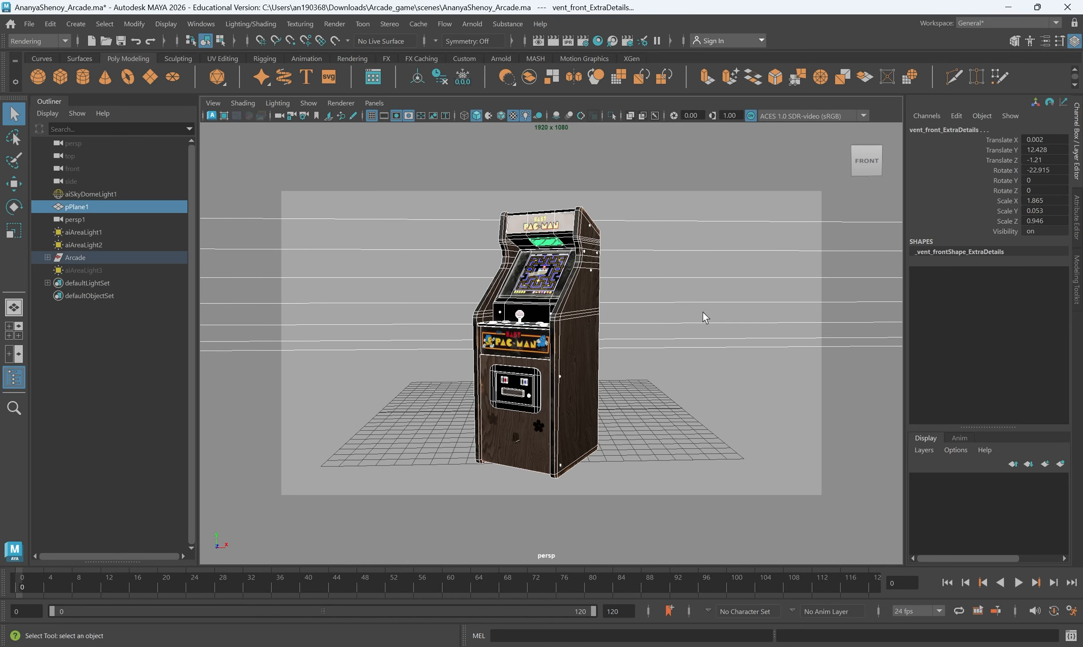
key(s)
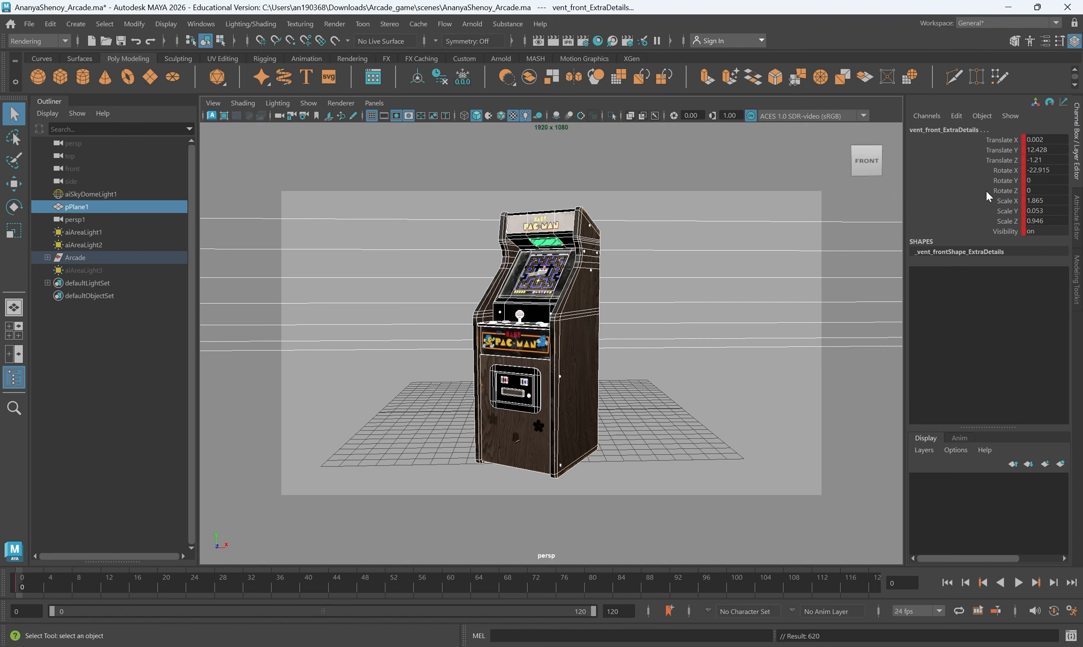
click(1012, 141)
key(w)
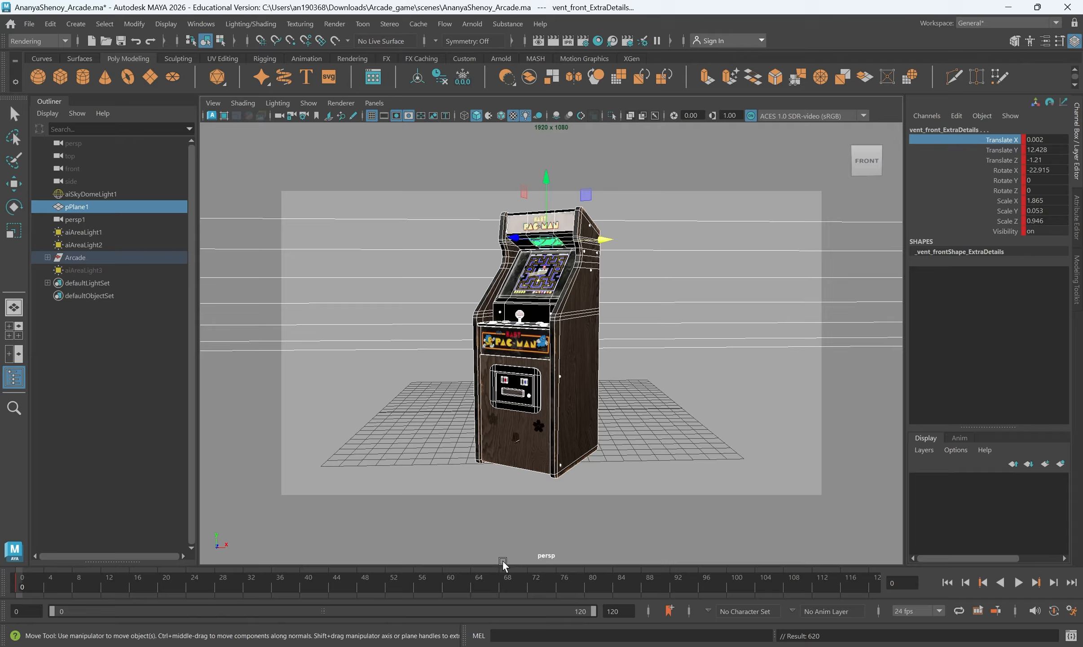
click(464, 584)
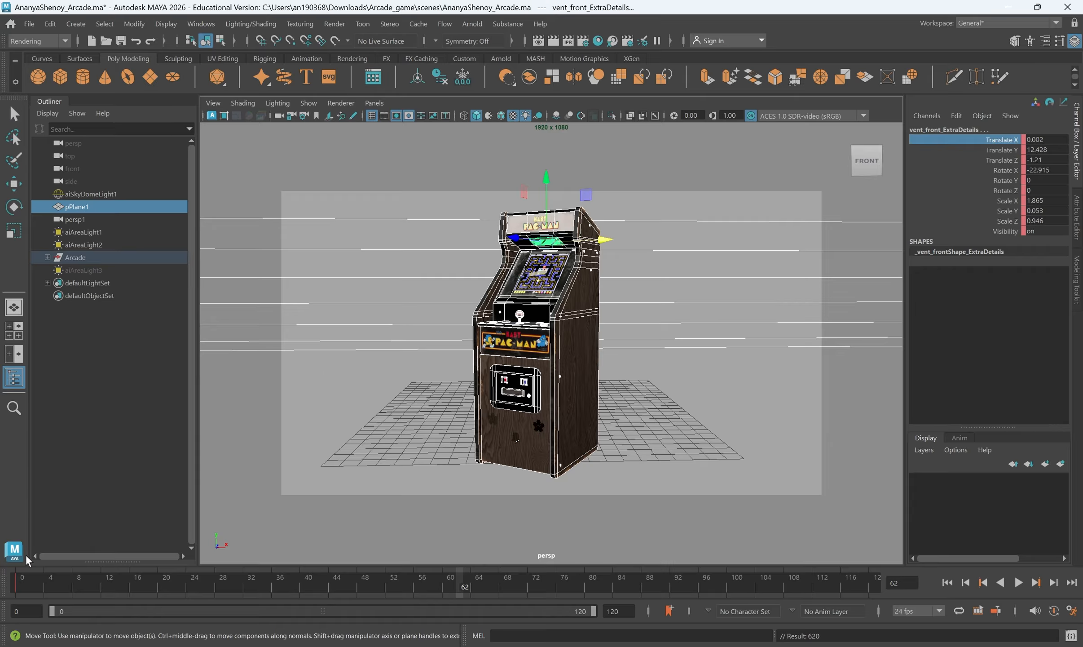
drag(28, 581, 1, 580)
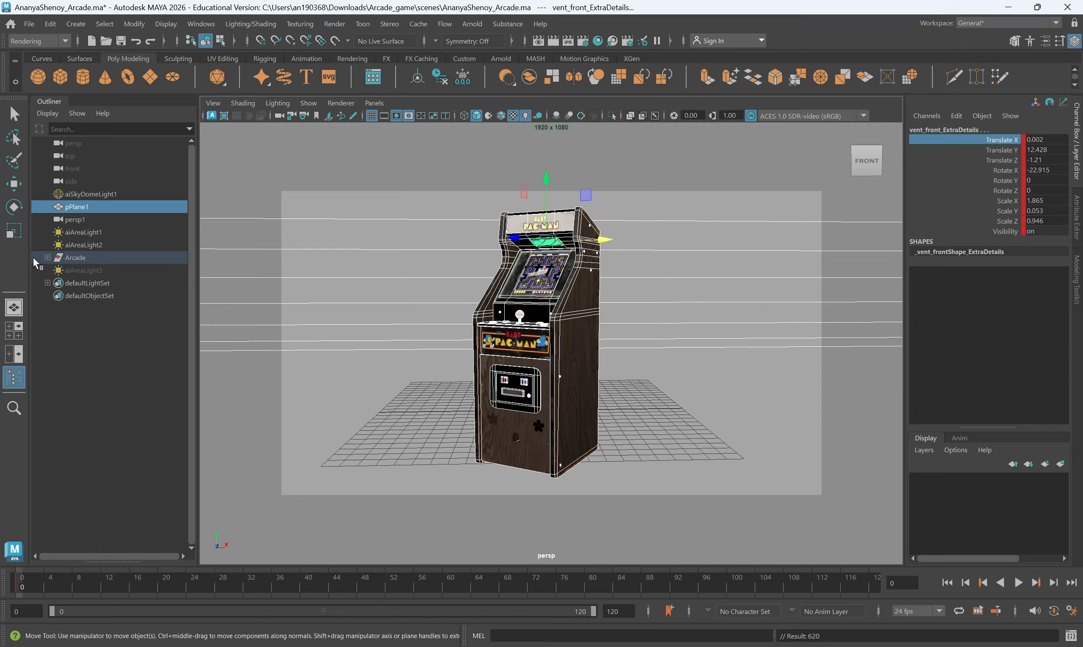
Break the connections on the selected objects' channels from Translate X through Visibility to remove their keys
shift+click(1007, 232)
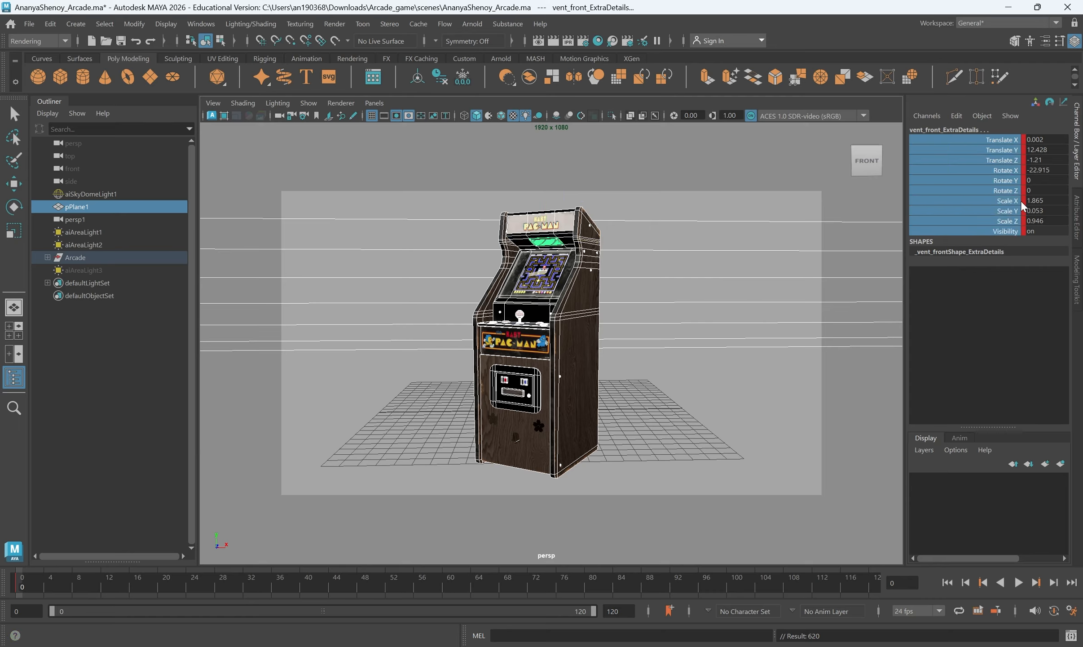
click(1001, 139)
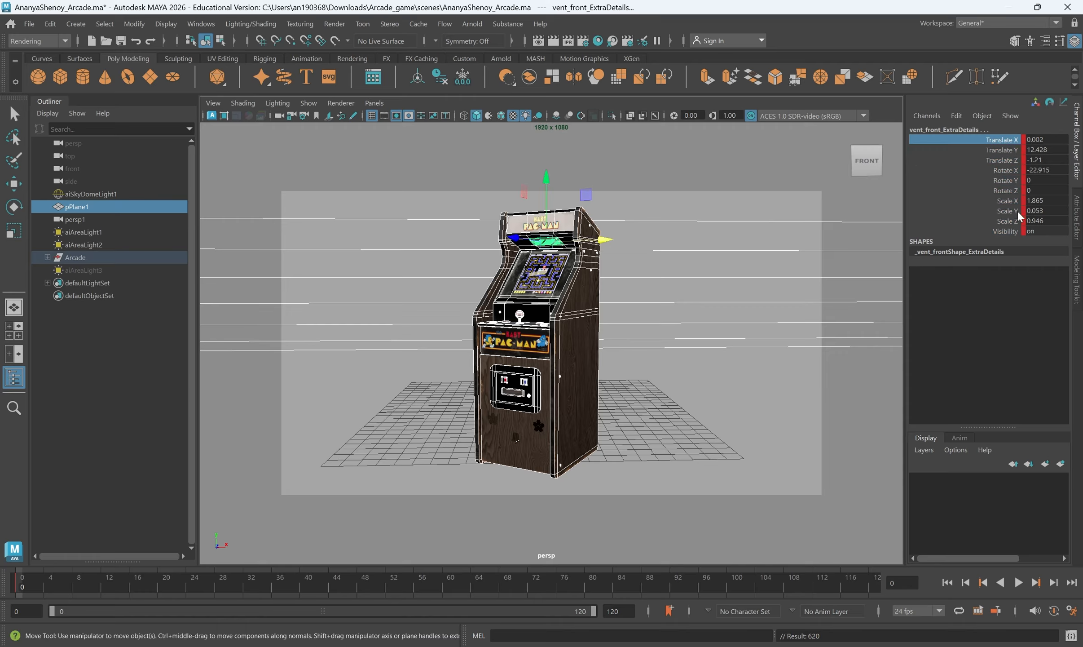
shift+click(1005, 232)
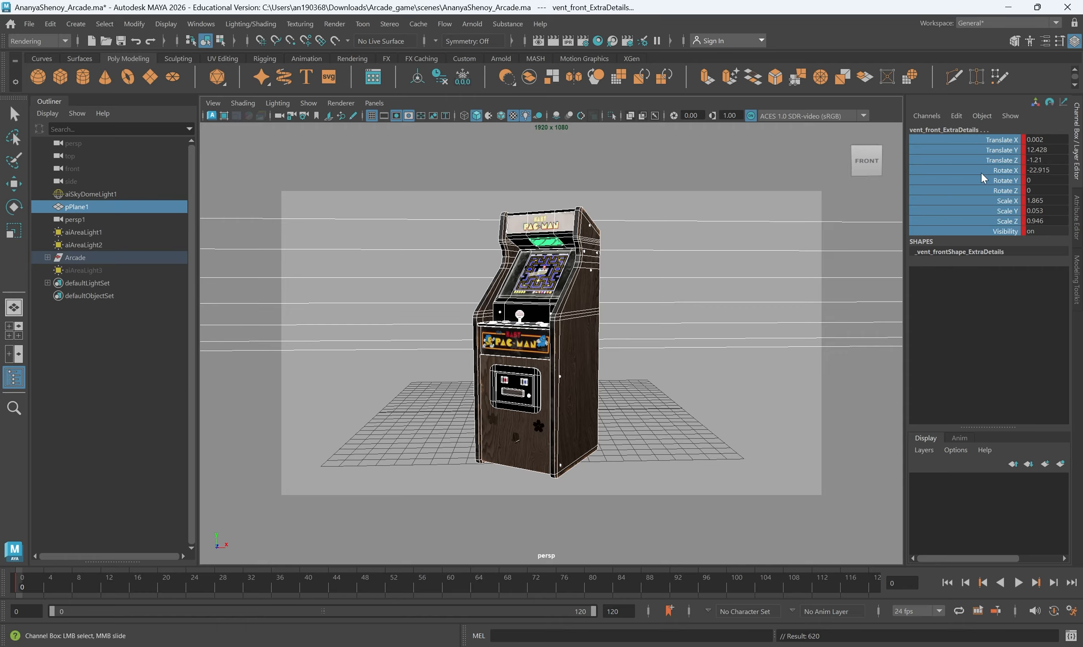
right_click(929, 228)
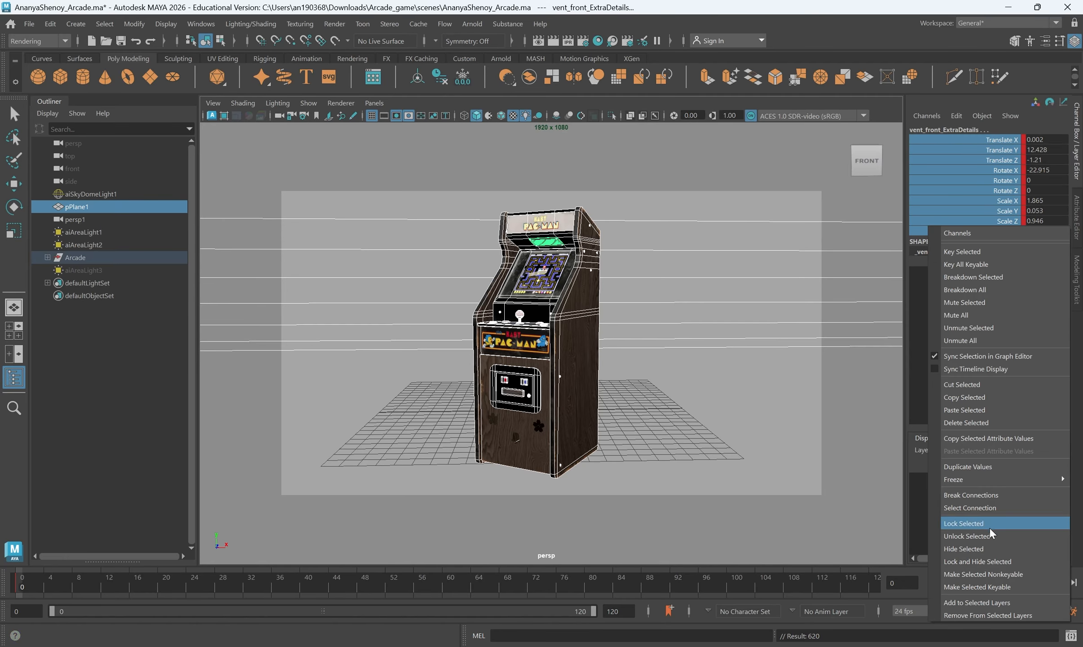
click(991, 495)
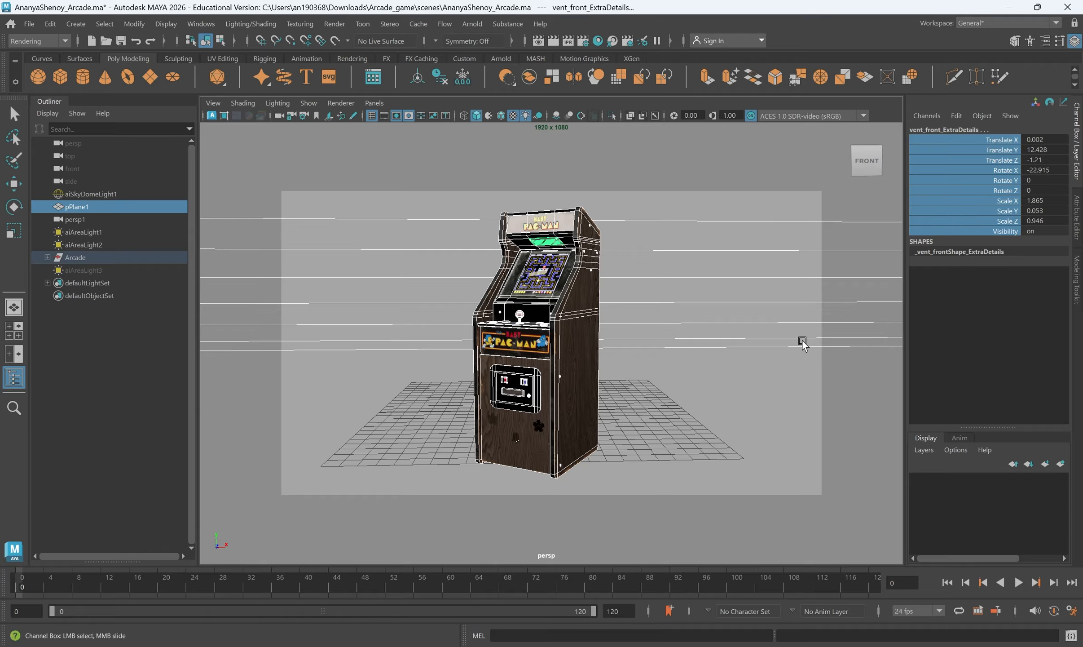
Select the Arcade group, check its child parts, and delete all construction history in the scene
click(81, 257)
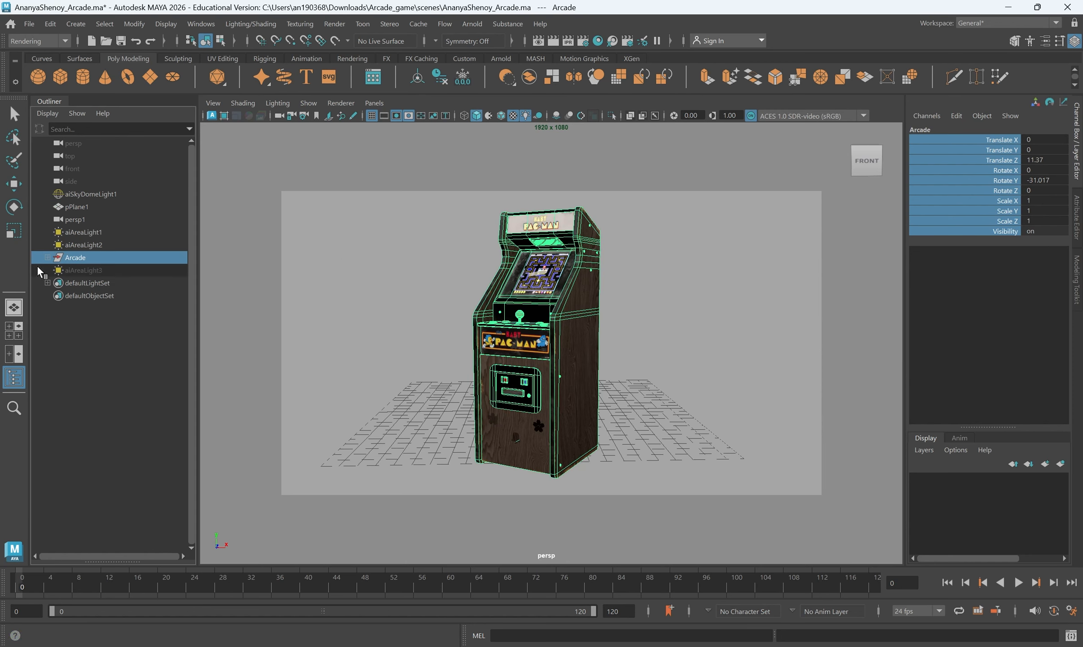
click(46, 257)
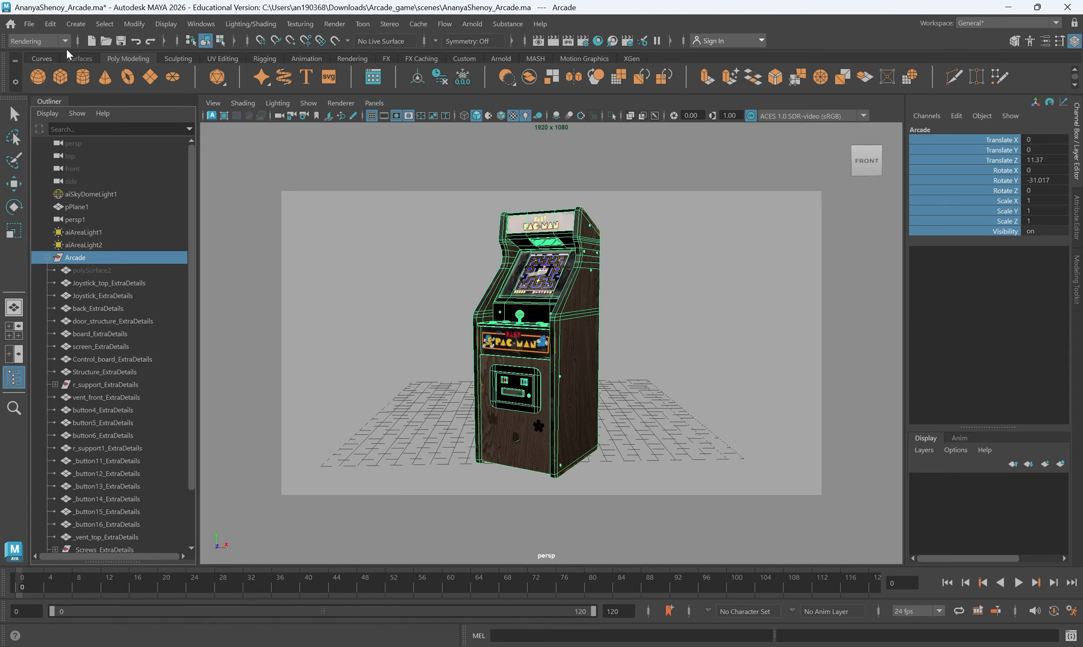
click(50, 24)
mouse_move(101, 188)
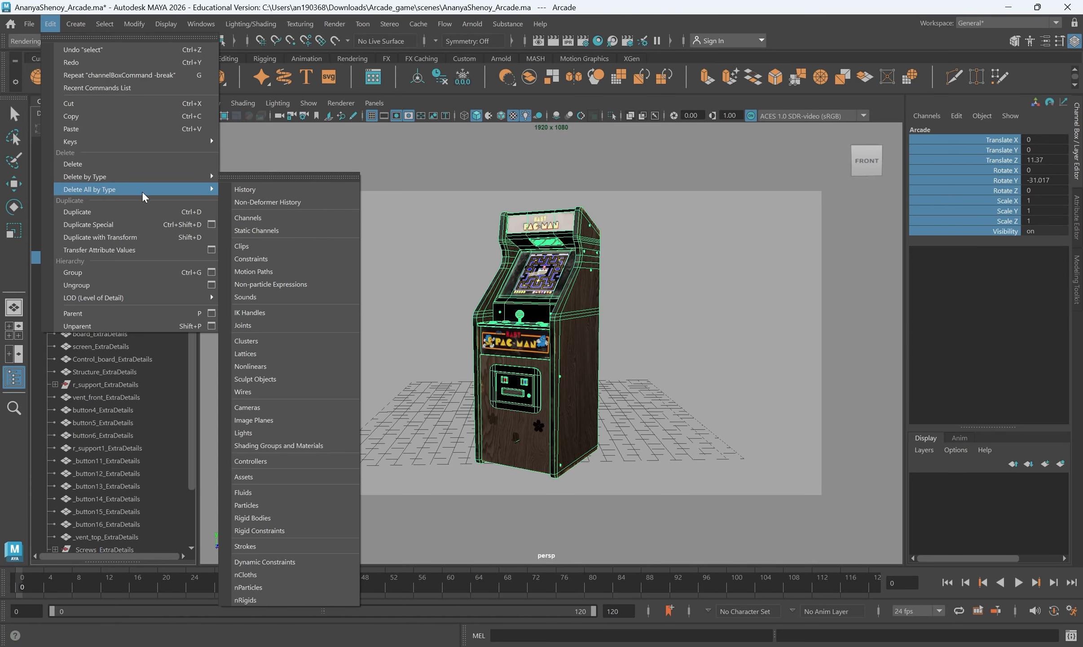
click(275, 192)
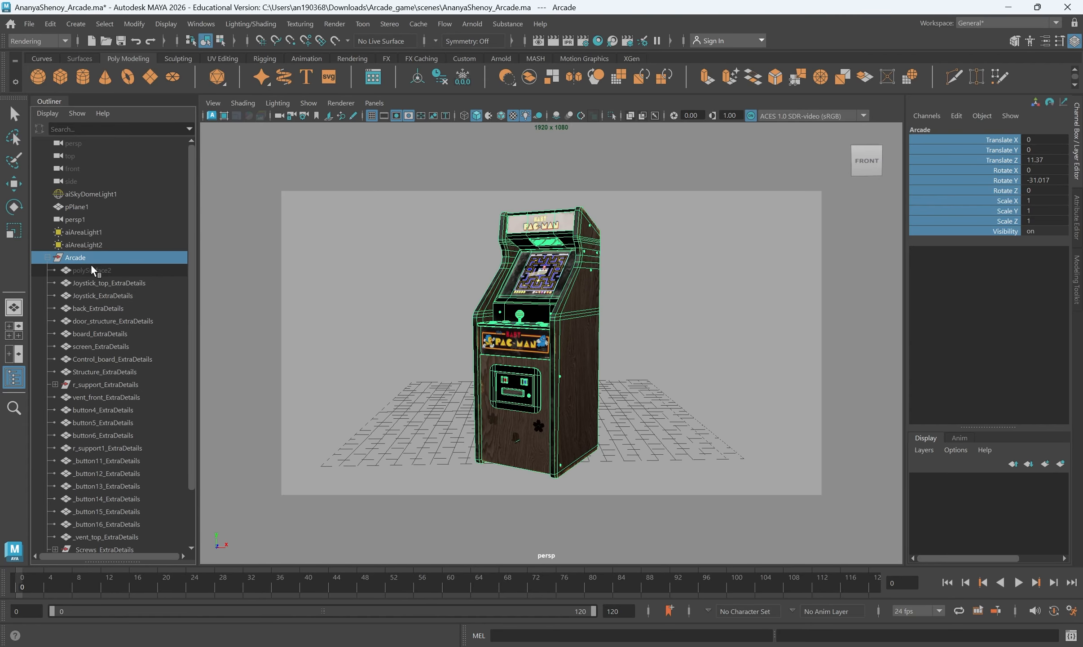
click(47, 257)
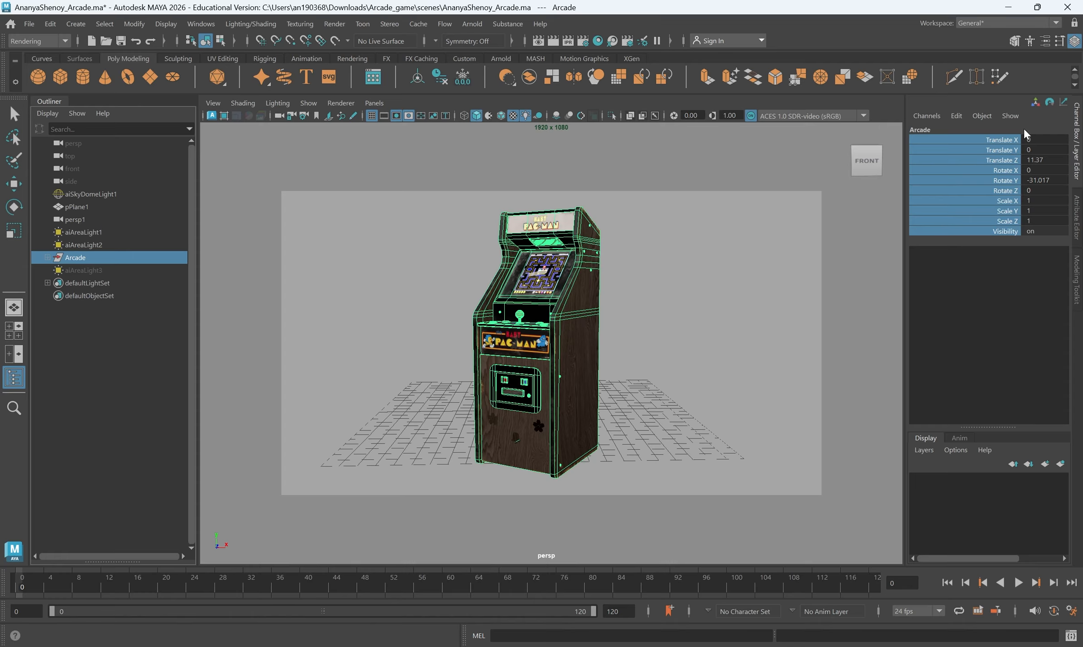
Group Arcade under a new parent group and compare the Arcade node's own transform channels
click(980, 191)
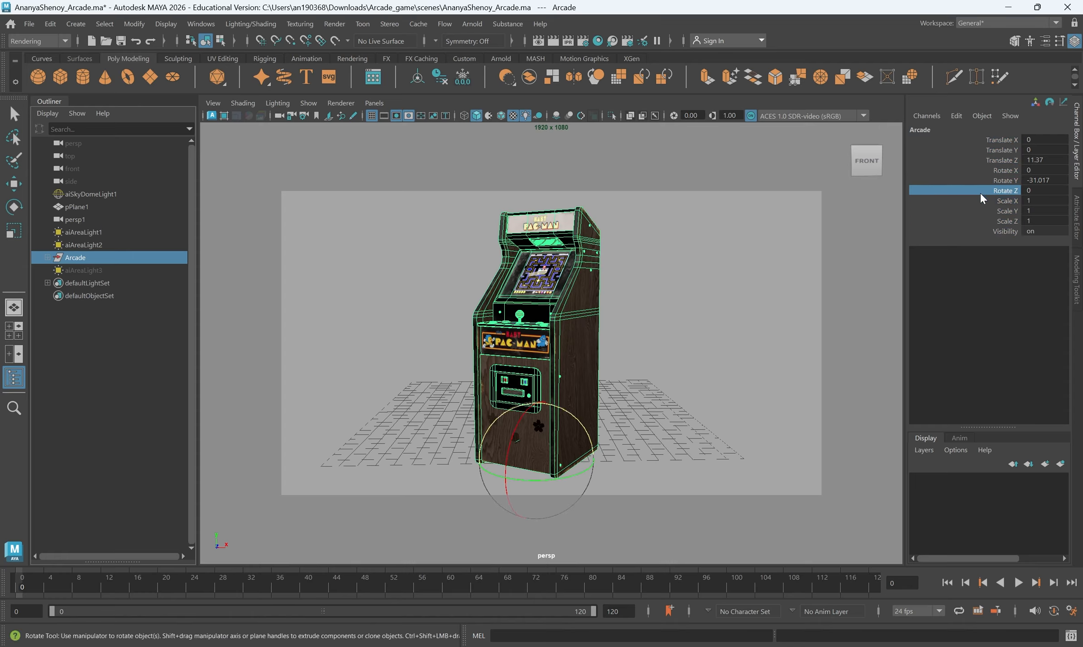
key(q)
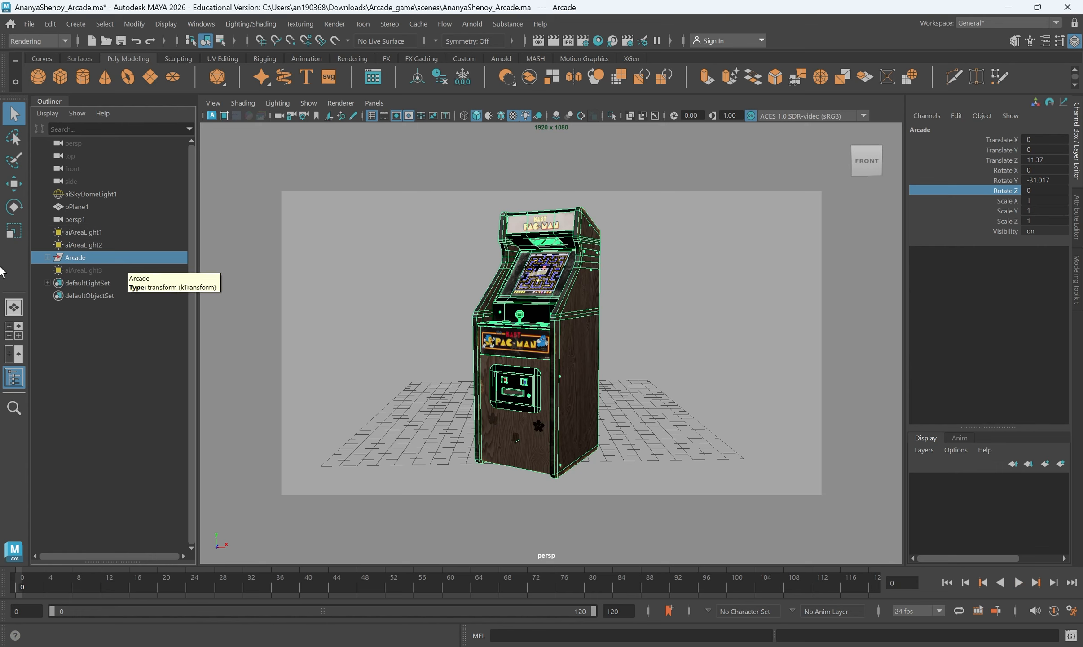
click(48, 258)
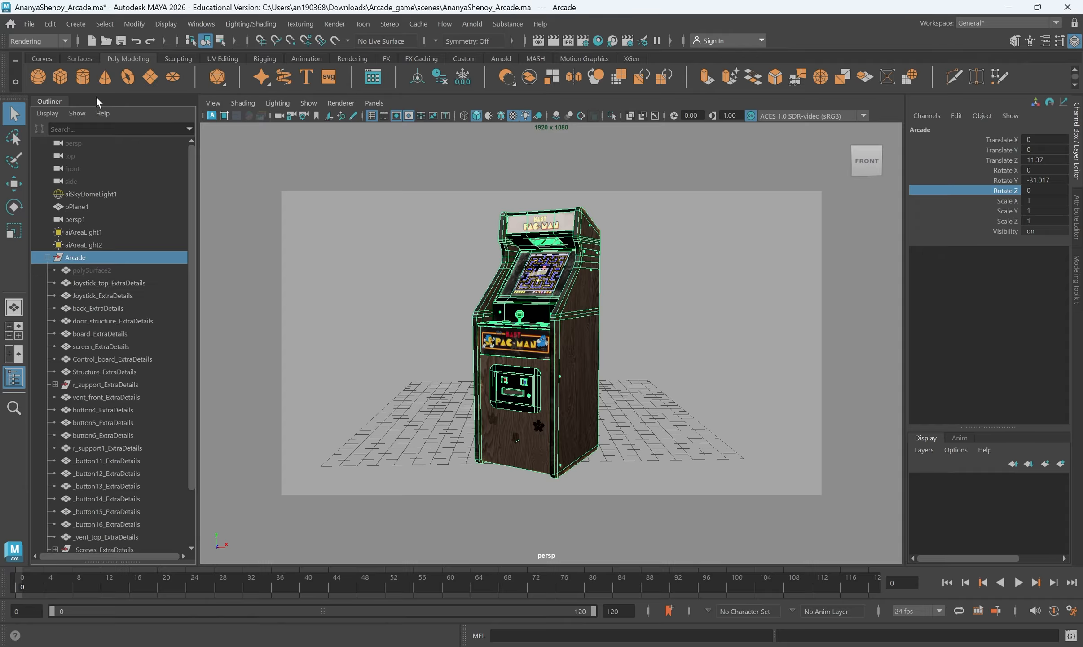
click(53, 26)
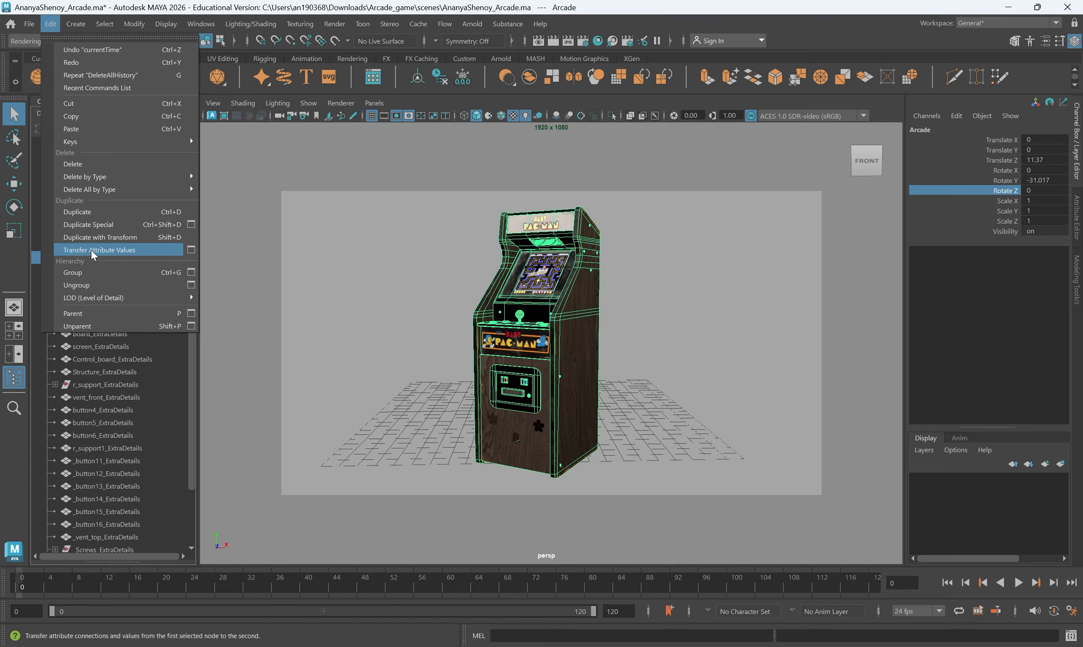
click(93, 272)
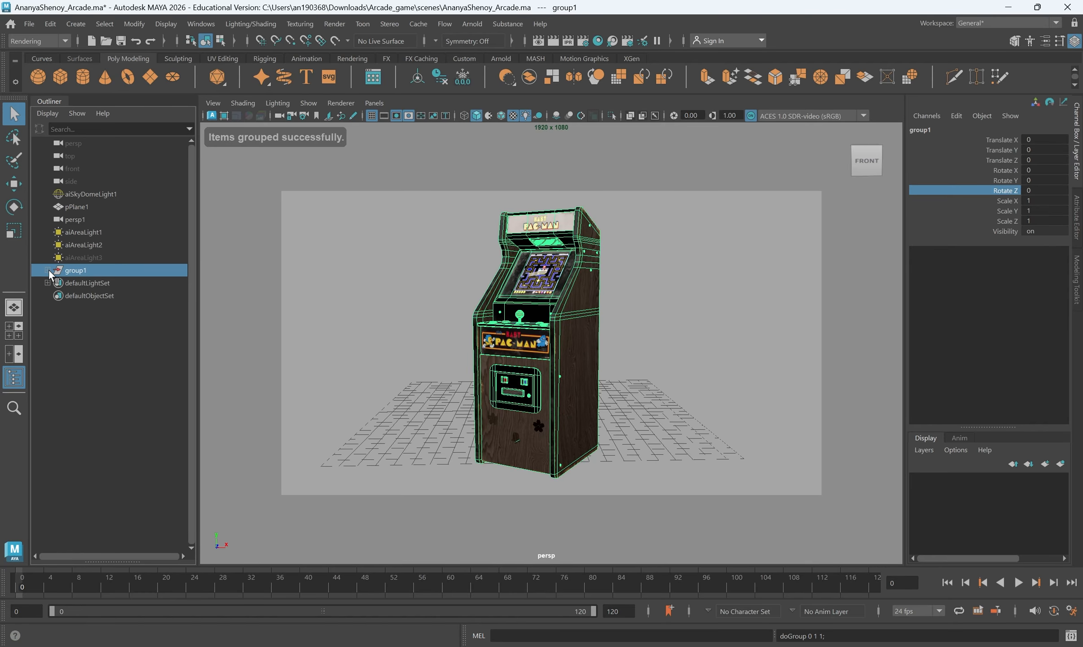
click(92, 282)
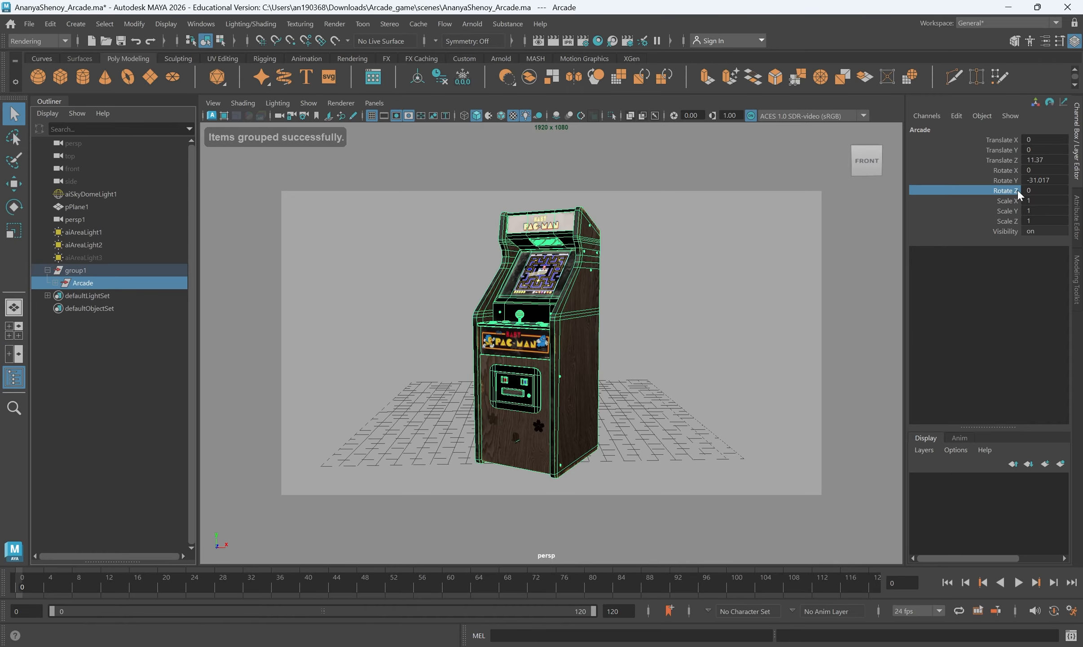
Rename the new parent group above Arcade as Turnaround_Animation
click(94, 271)
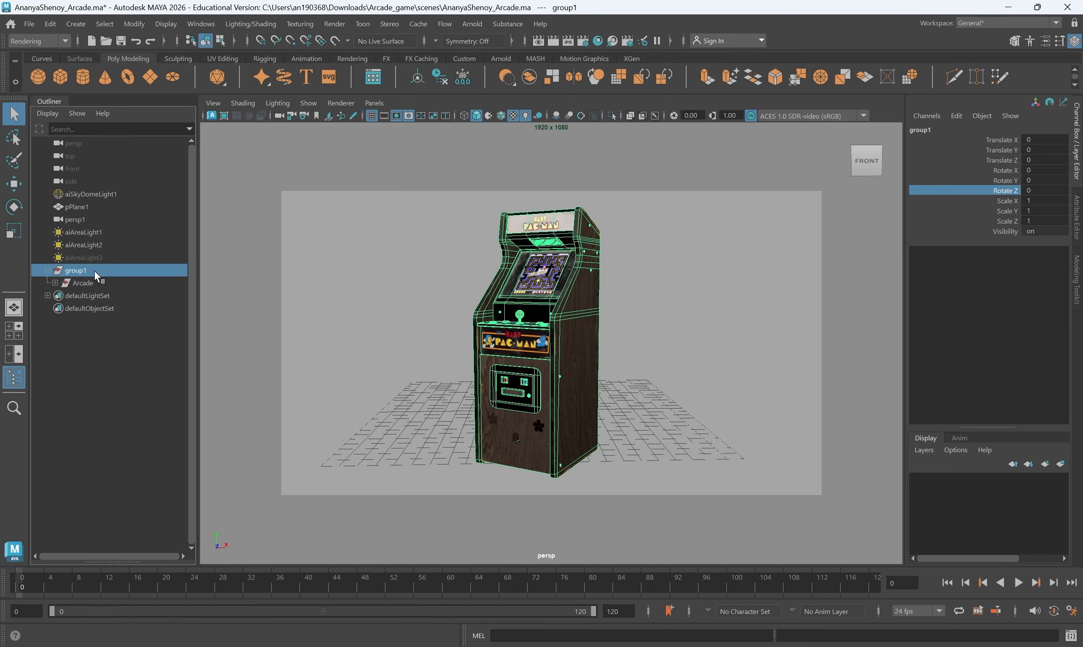
text(urb)
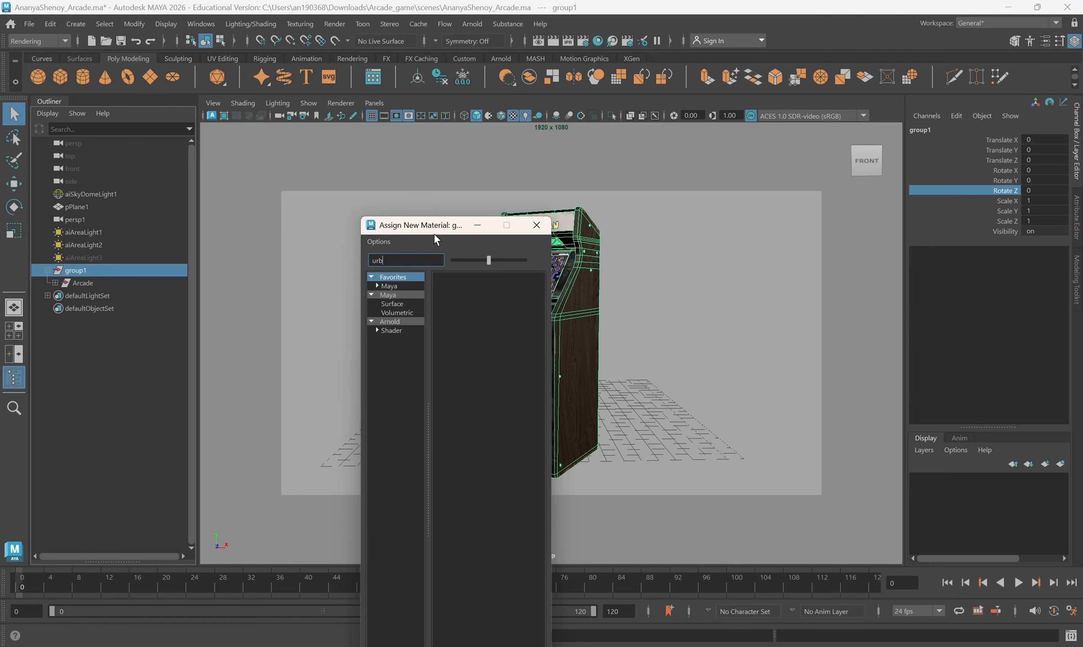
click(537, 225)
double_click(106, 267)
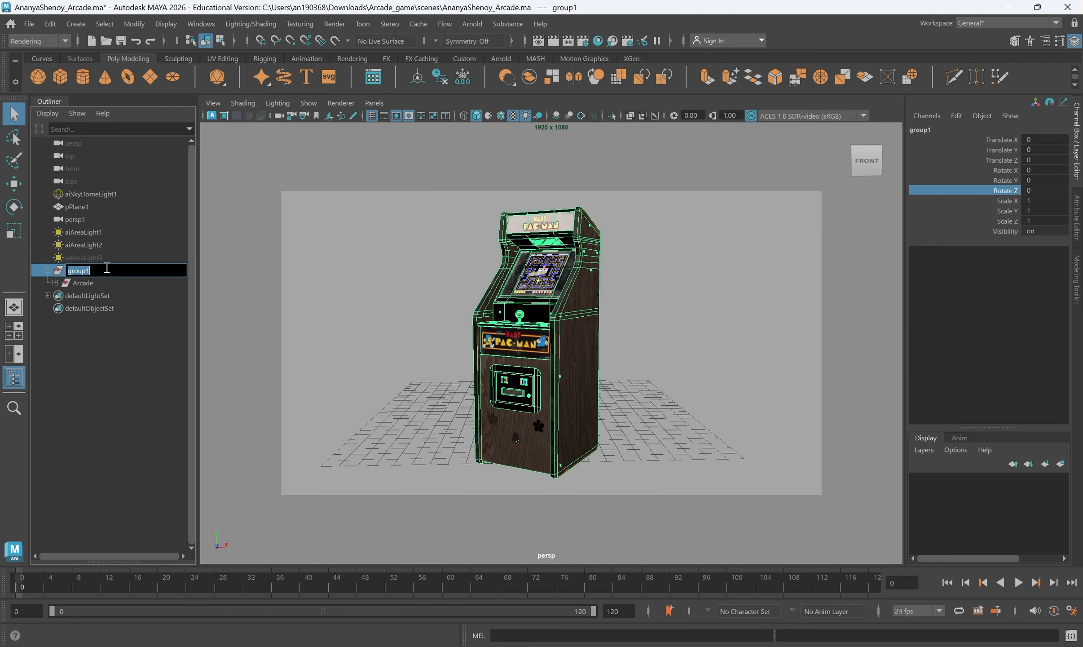
text(Turnaround_Animation)
key(Return)
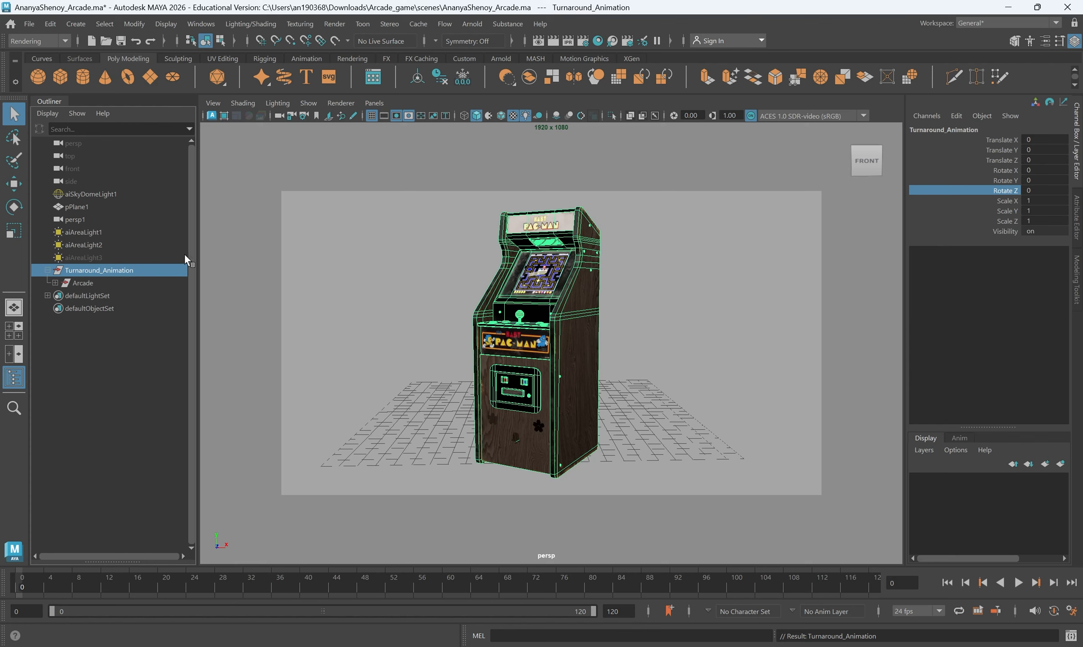
Center the pivot of the Turnaround_Animation group and set a keyframe on its channels at frame 0
key(w)
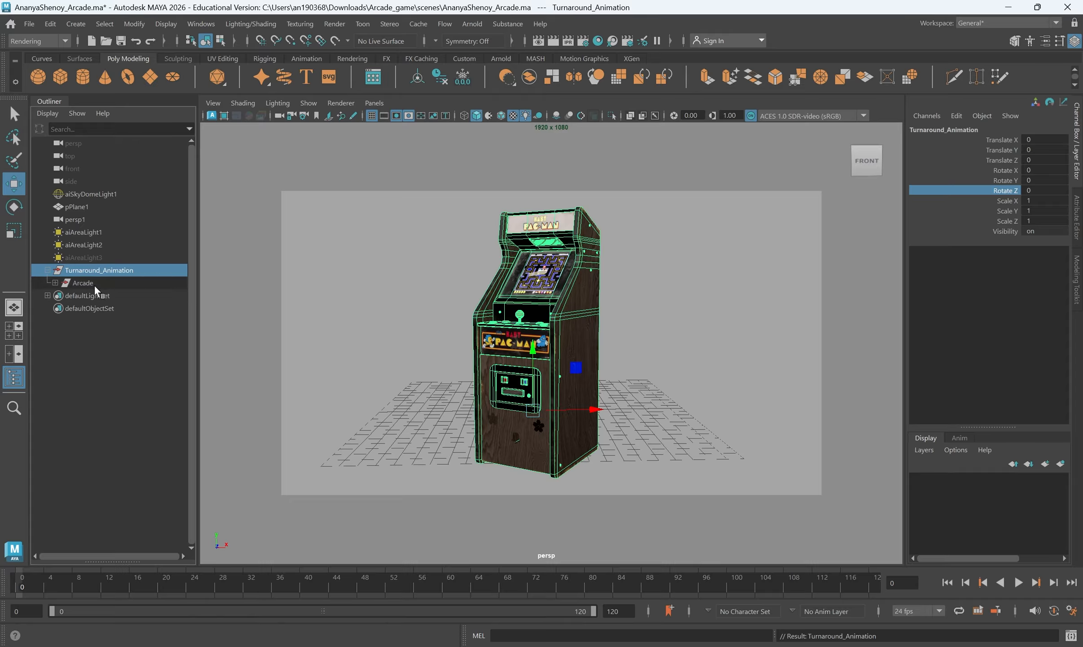
click(134, 23)
click(188, 120)
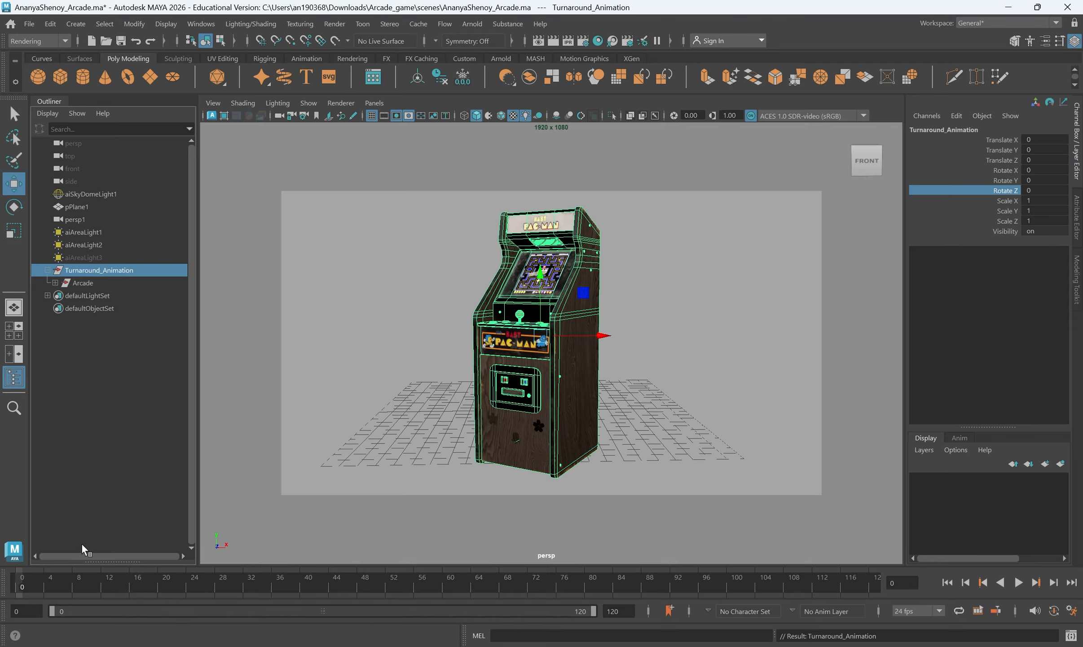
key(s)
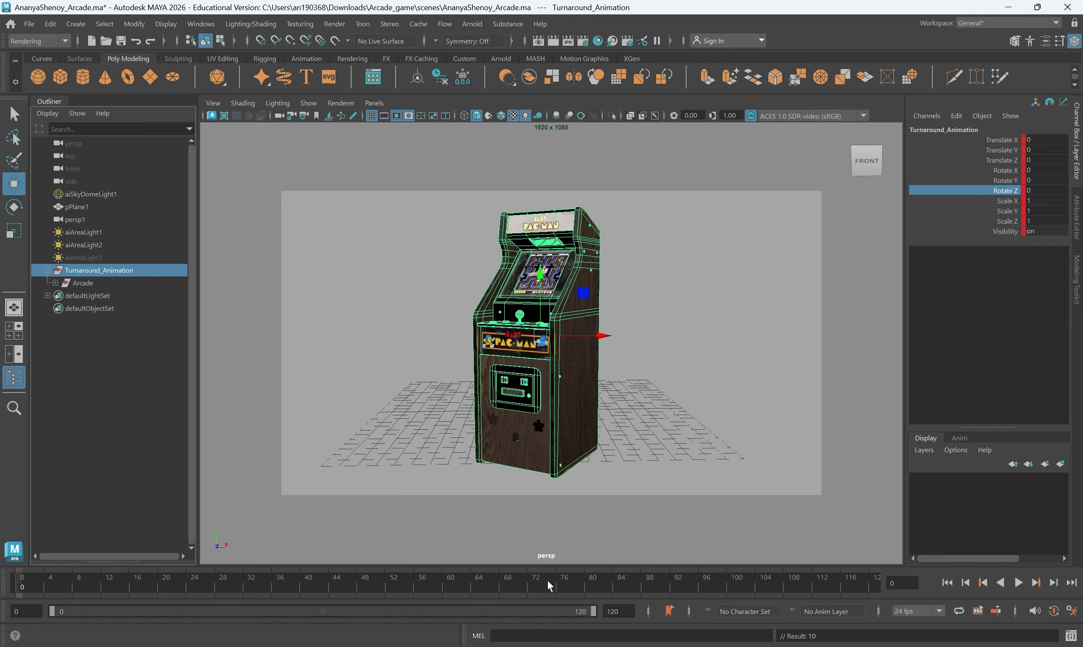
At frame 120, set Rotate Y of Turnaround_Animation to 360 and set a keyframe
drag(548, 579, 1057, 619)
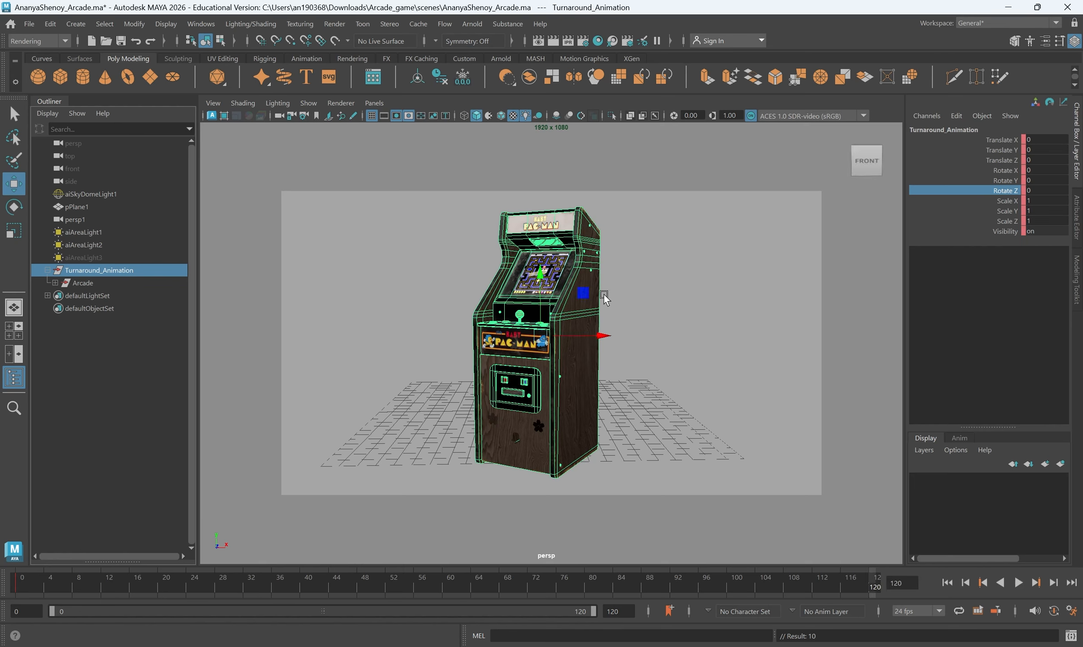
key(e)
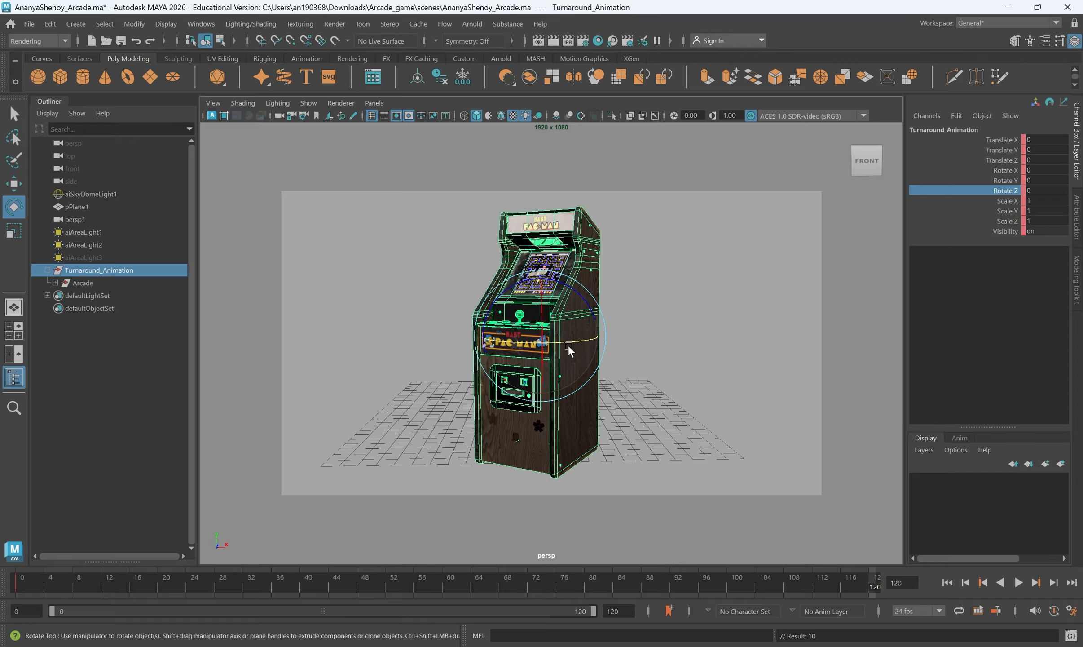
drag(555, 341, 609, 339)
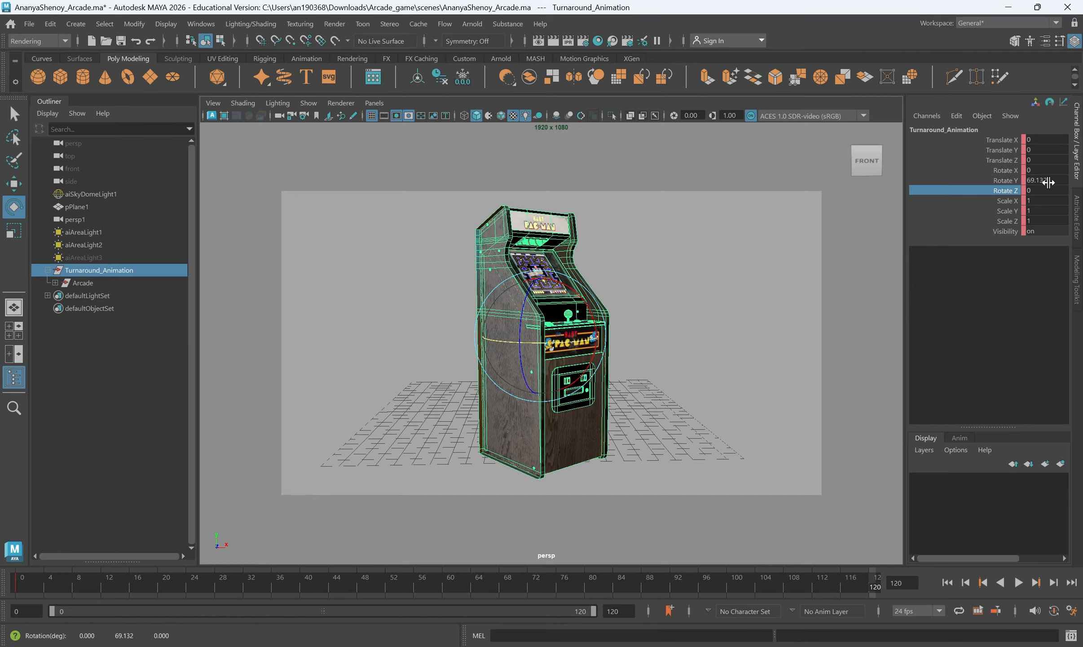
click(997, 181)
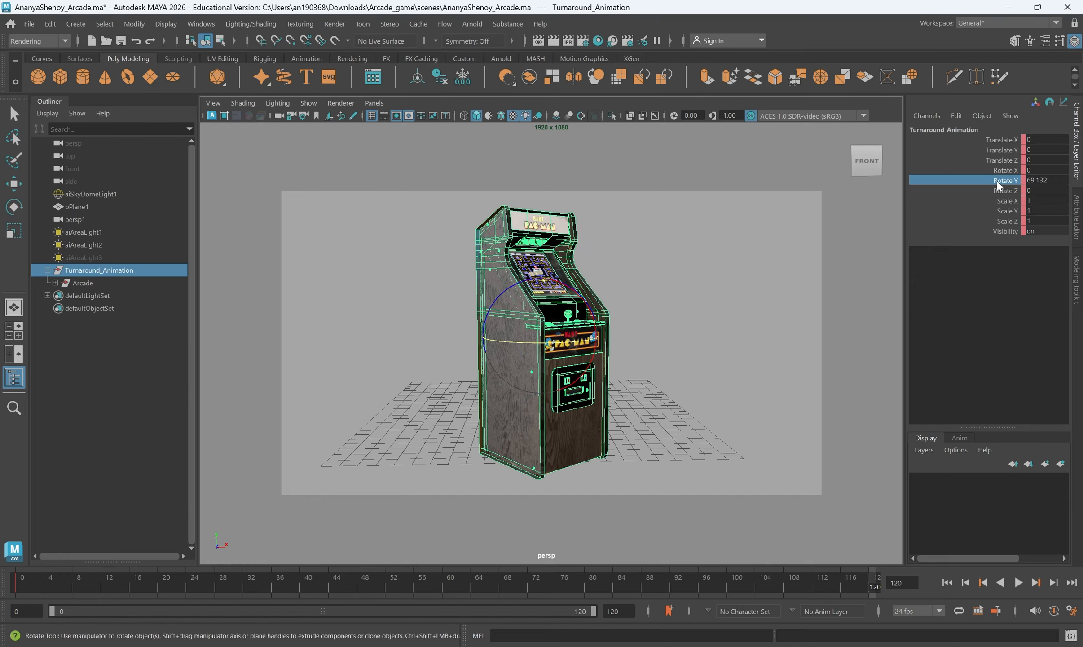
double_click(1044, 179)
text(360)
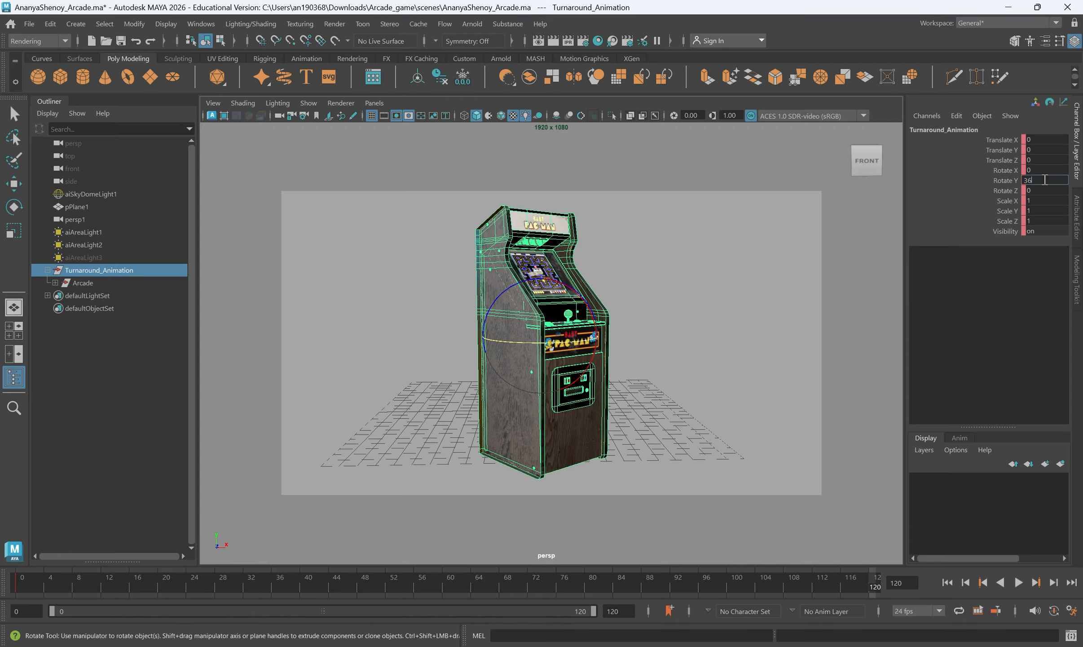
key(Return)
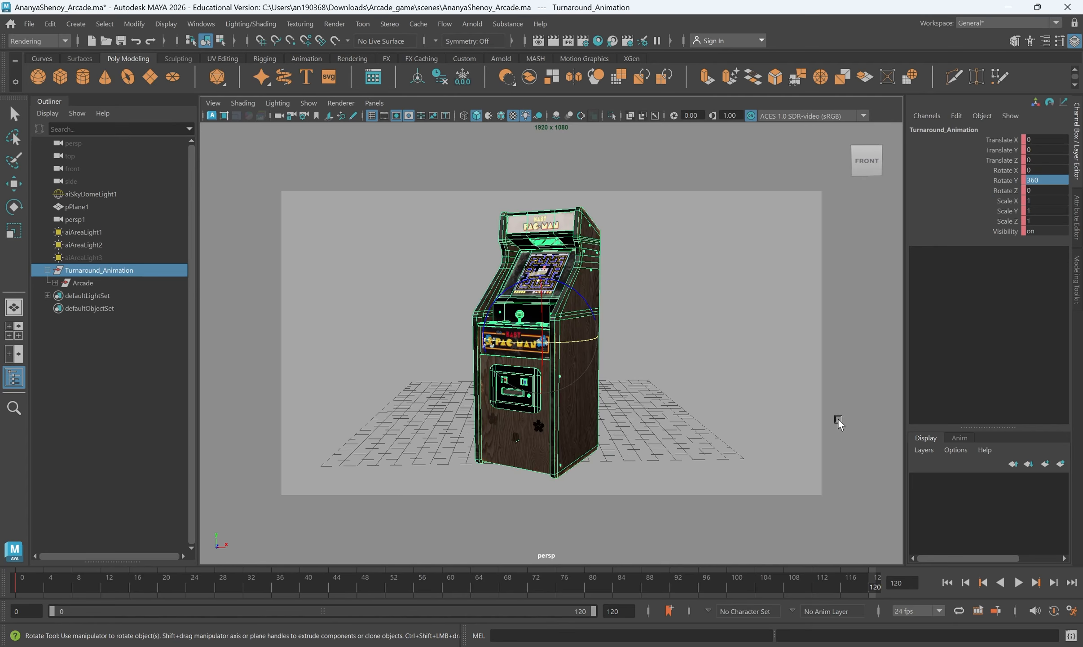
key(s)
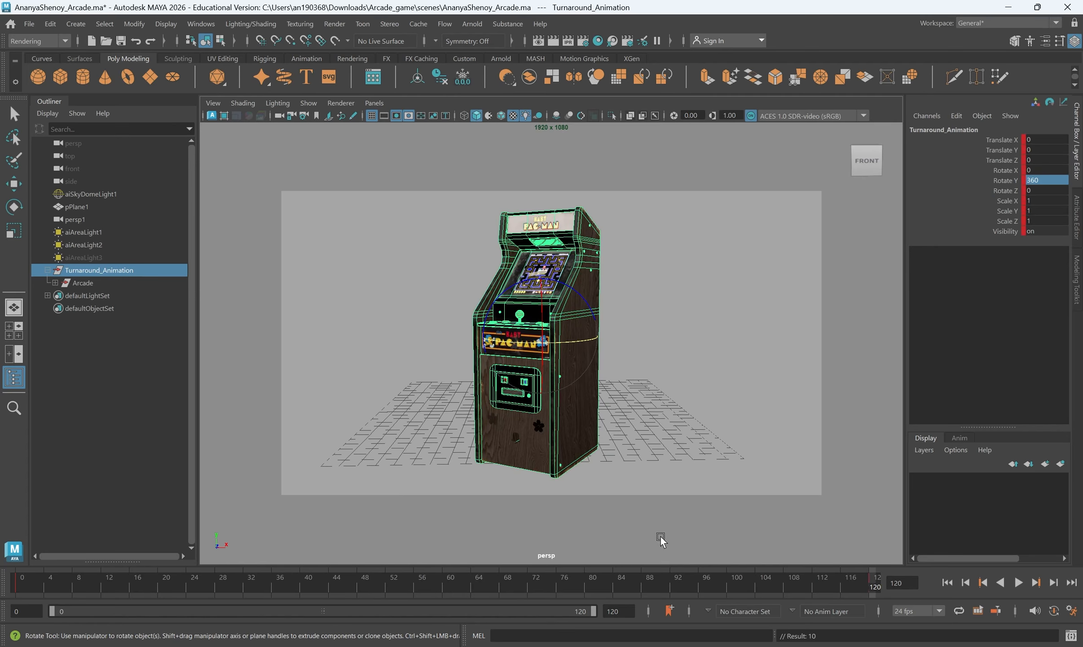
Play back and scrub the timeline from frame 0 to check the cabinet's turnaround rotation
click(21, 584)
click(1019, 583)
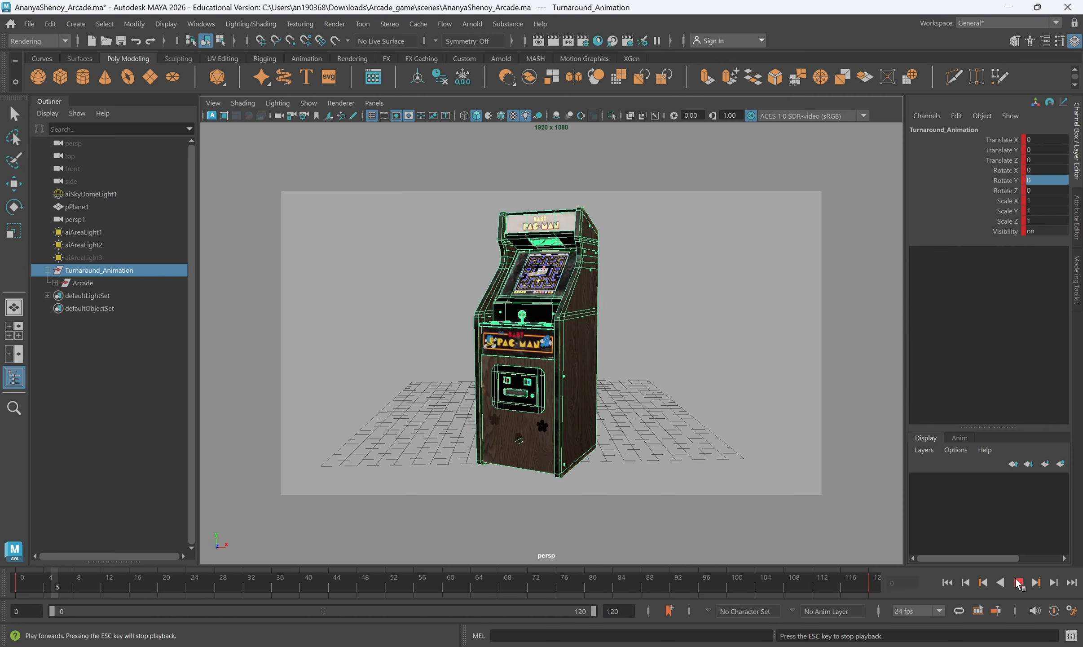
click(1019, 583)
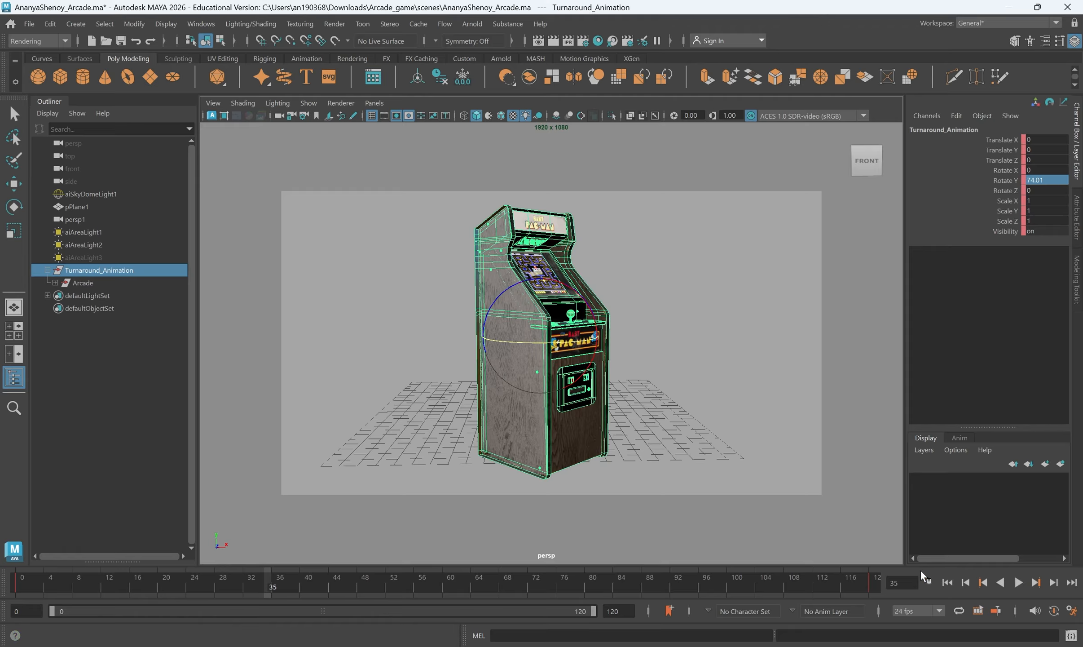
mouse_move(548, 587)
mouse_down()
mouse_move(480, 583)
mouse_move(531, 580)
mouse_up()
drag(420, 578, 19, 578)
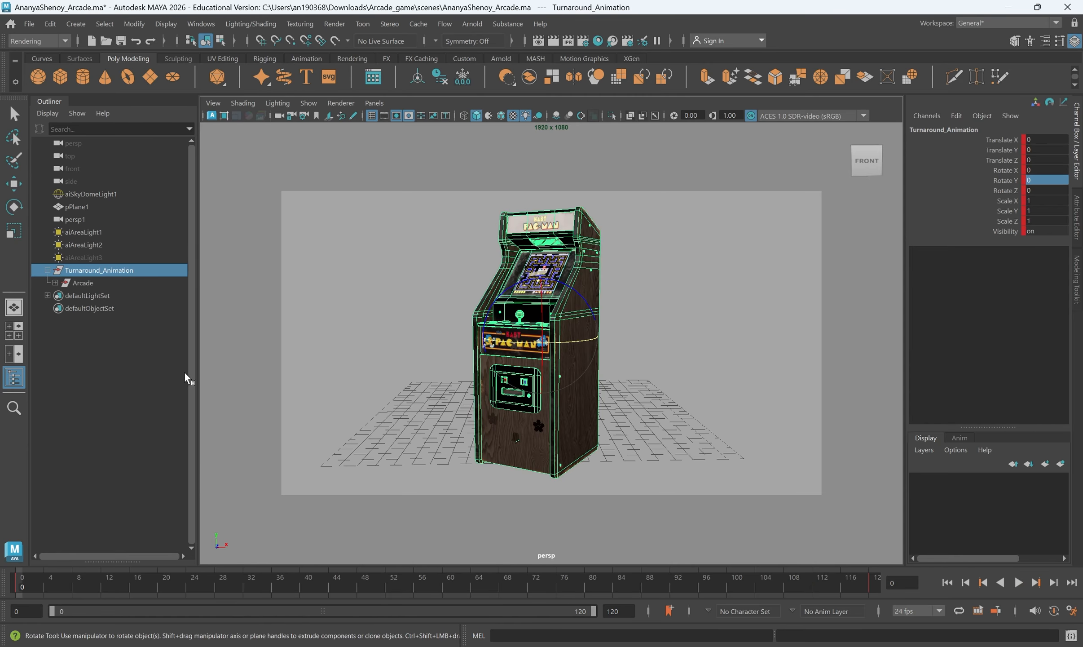
key(alt+v)
Preview the arcade cabinet in the Arnold RenderView, and close the preview
click(472, 24)
click(483, 49)
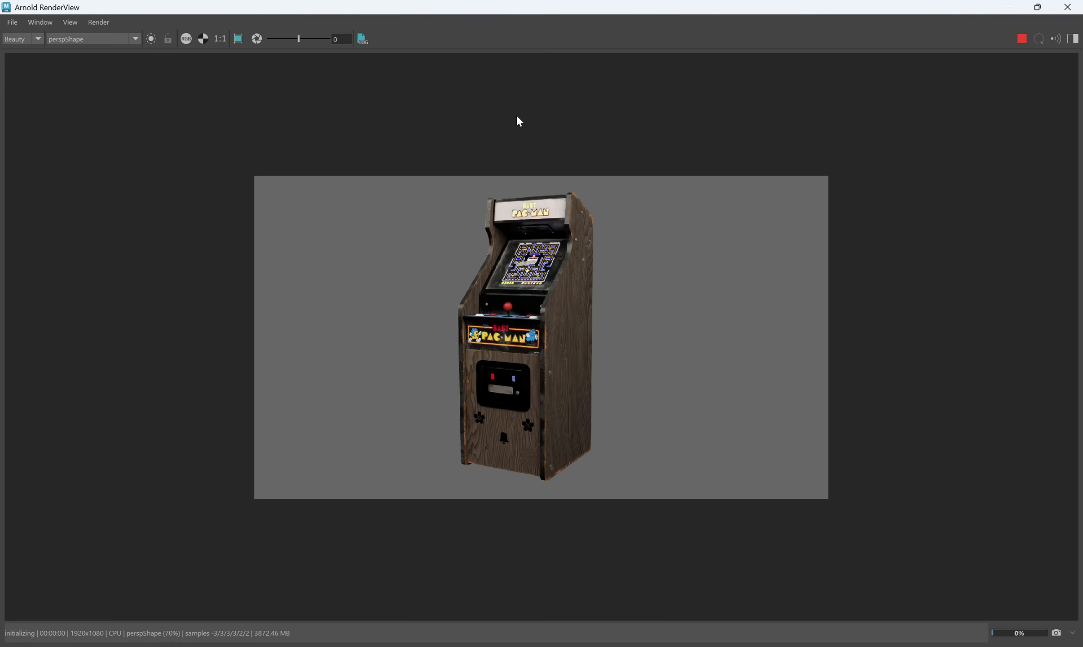
click(1068, 7)
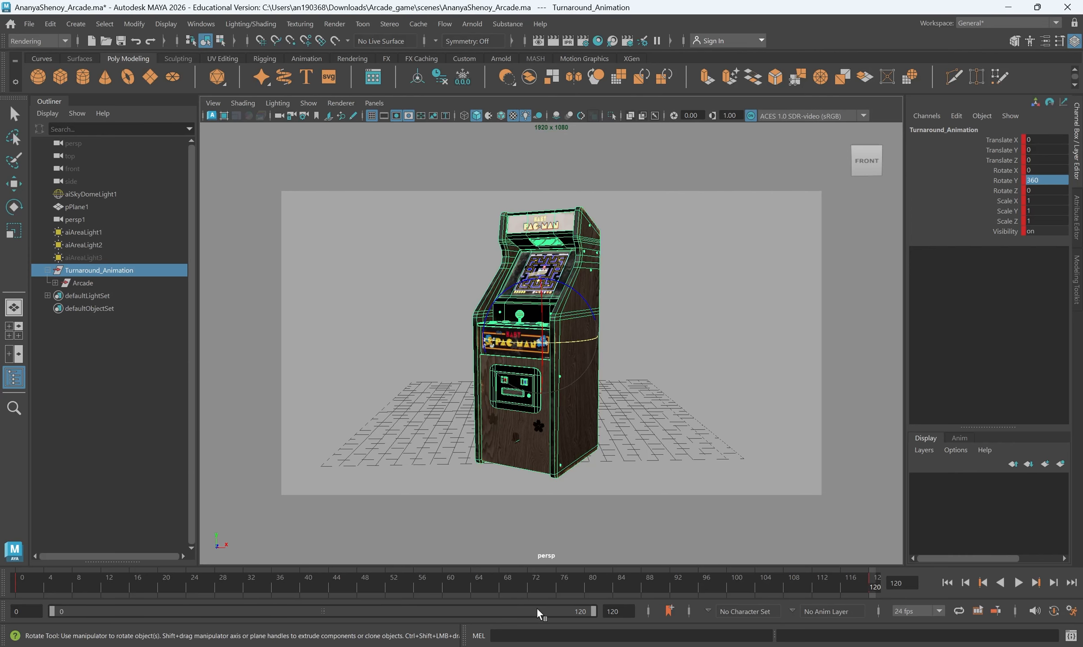
Switch the menu set to Modeling and back to Rendering
click(37, 40)
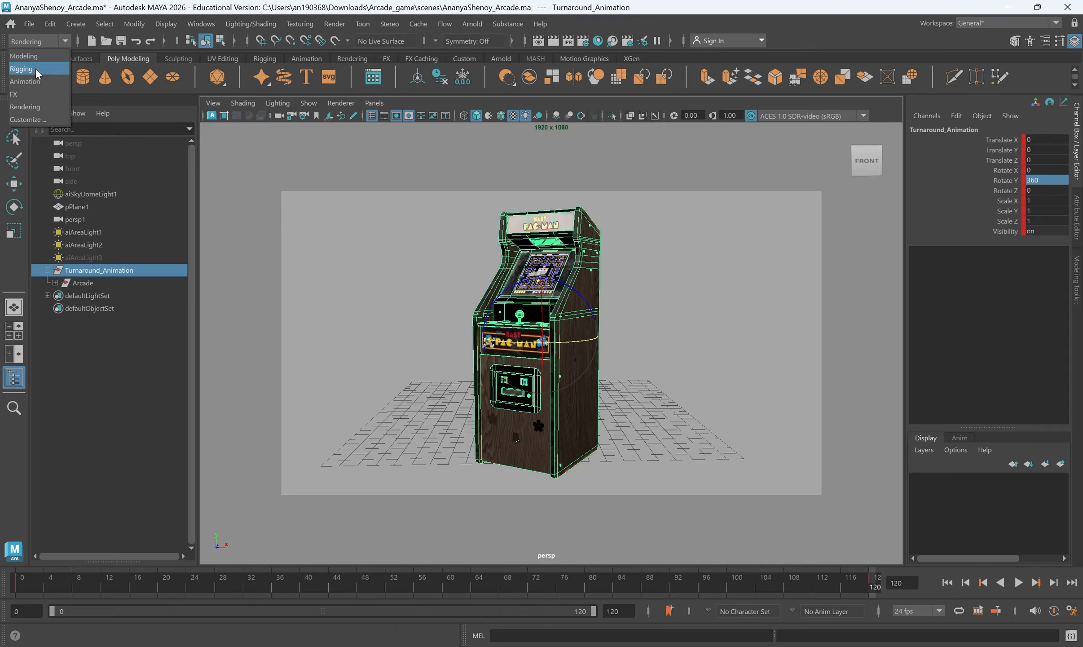
click(33, 103)
click(16, 42)
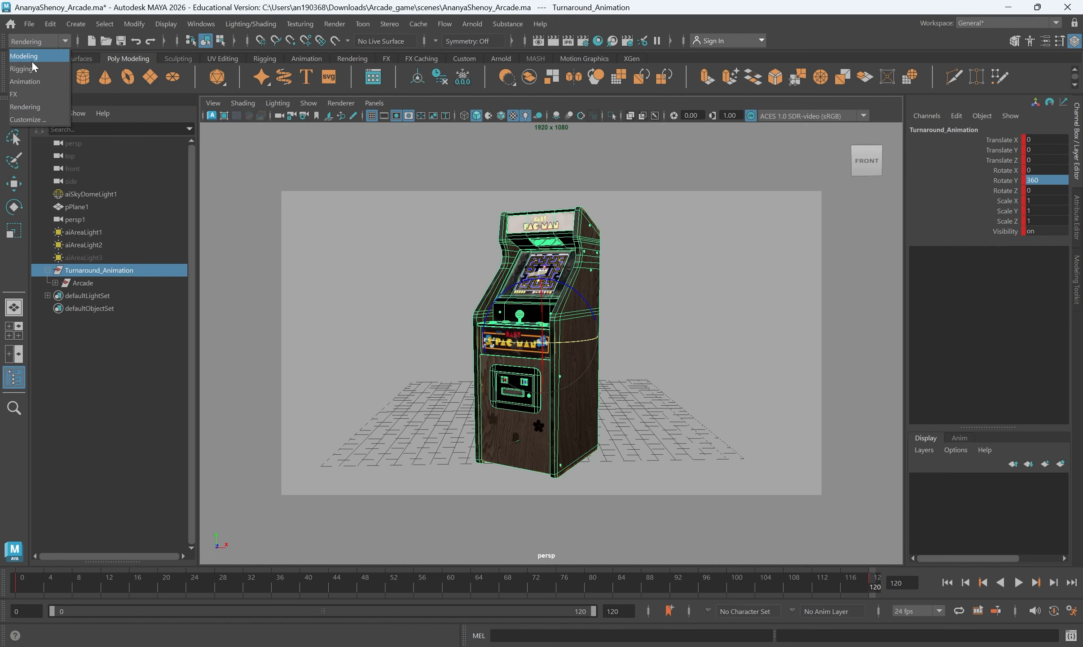
click(32, 61)
click(39, 42)
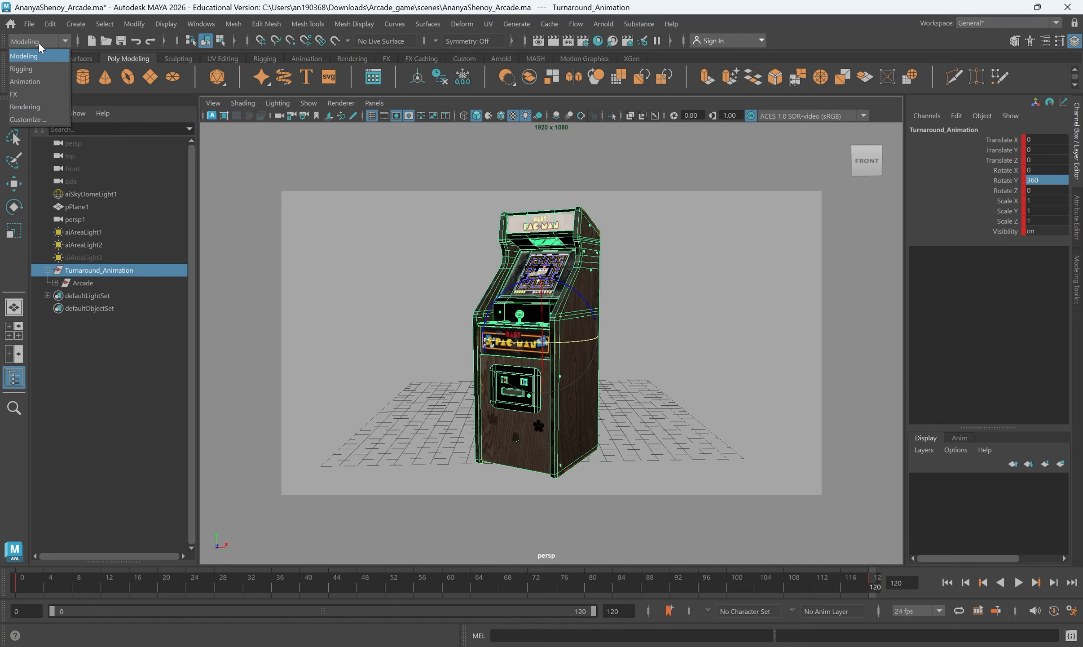
click(35, 109)
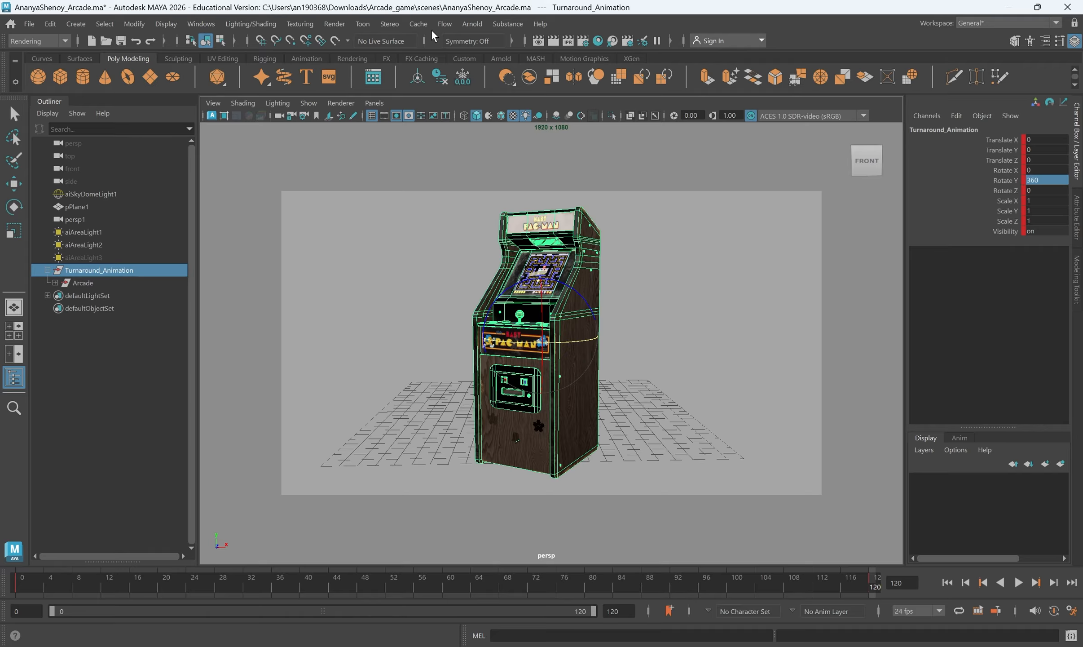
Open the Render Sequence options and choose persp as the current camera
click(326, 26)
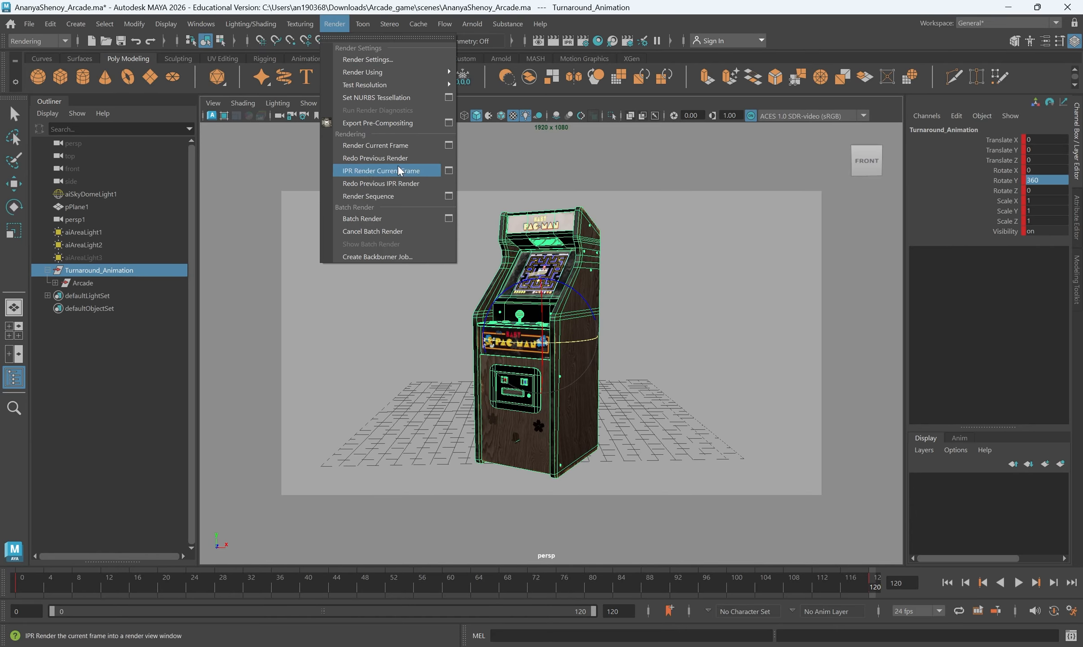
click(448, 197)
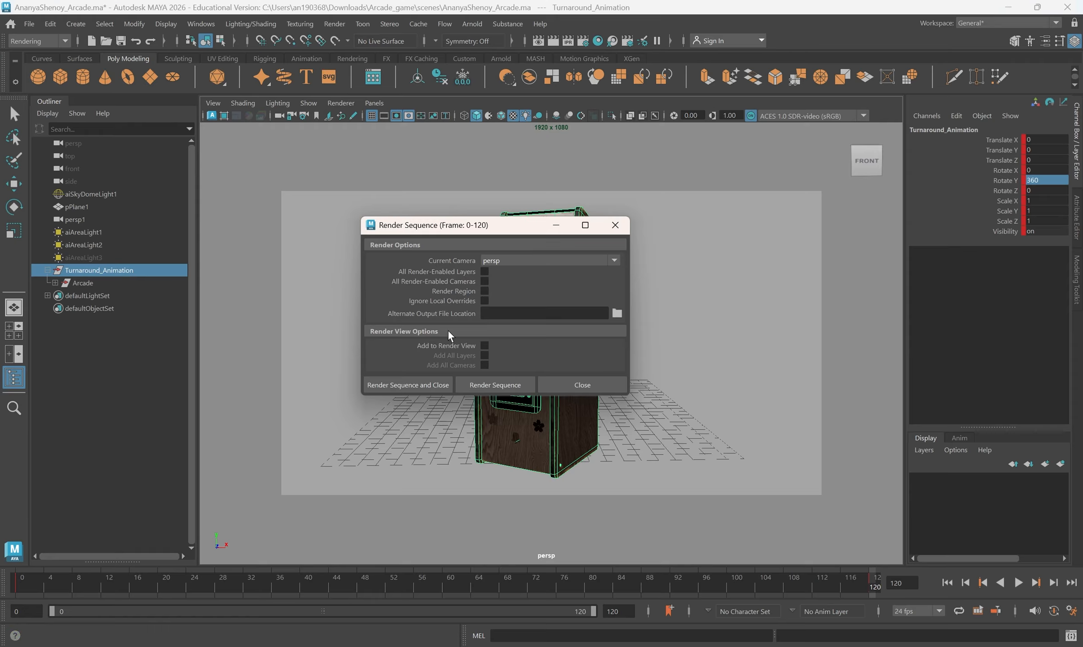
click(489, 260)
click(508, 272)
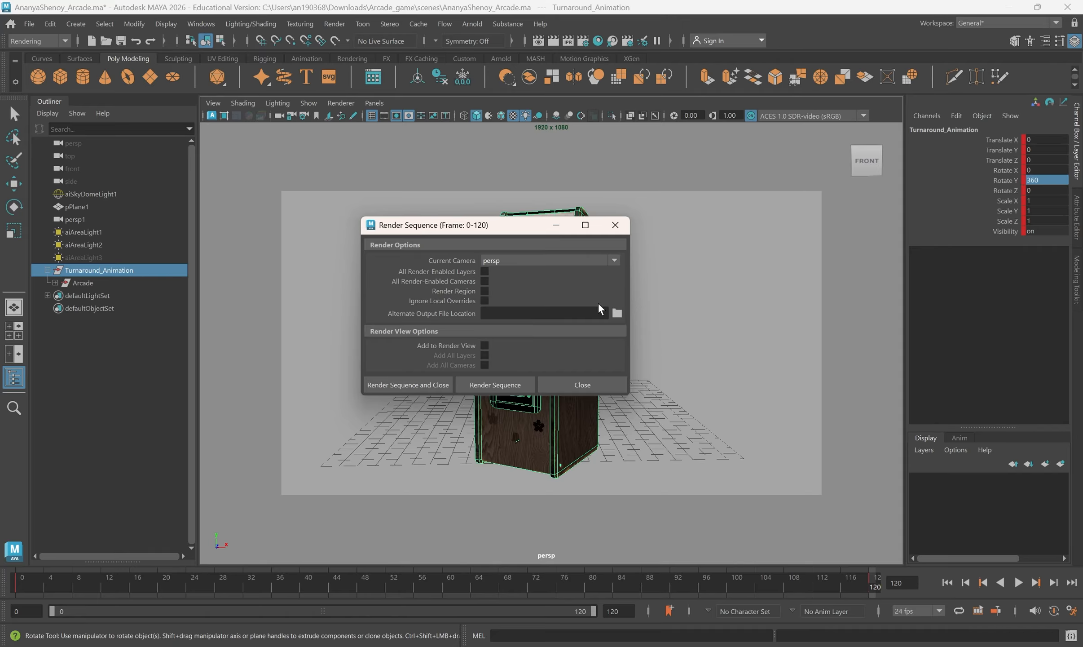
Open the folder browser for the alternate output file location, view the project's images directory, and cancel
click(617, 313)
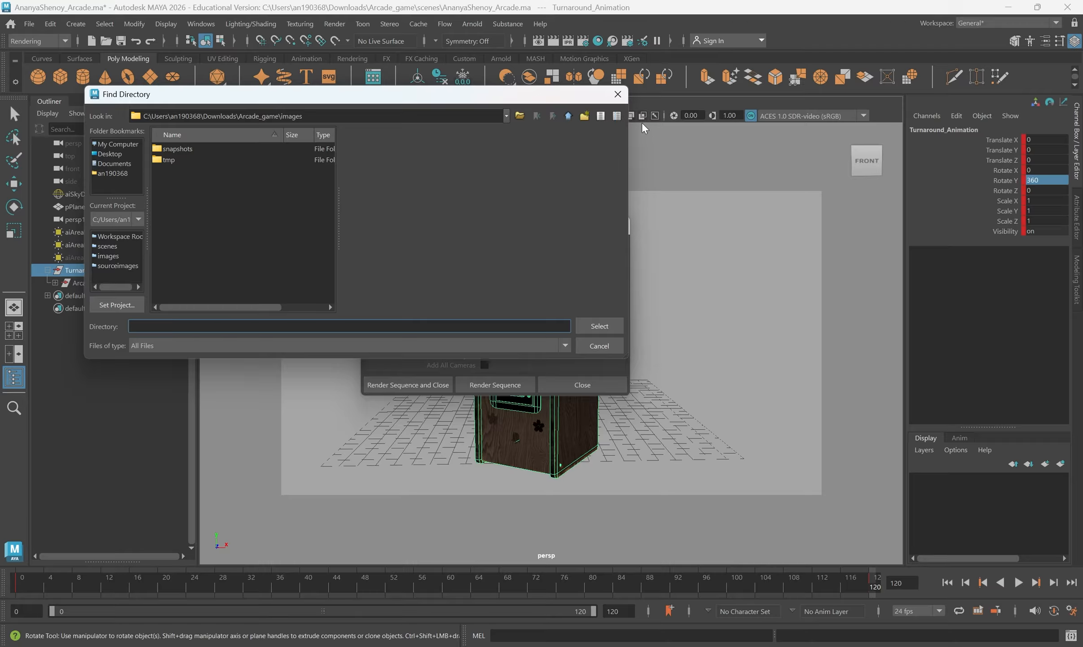
drag(631, 106, 616, 156)
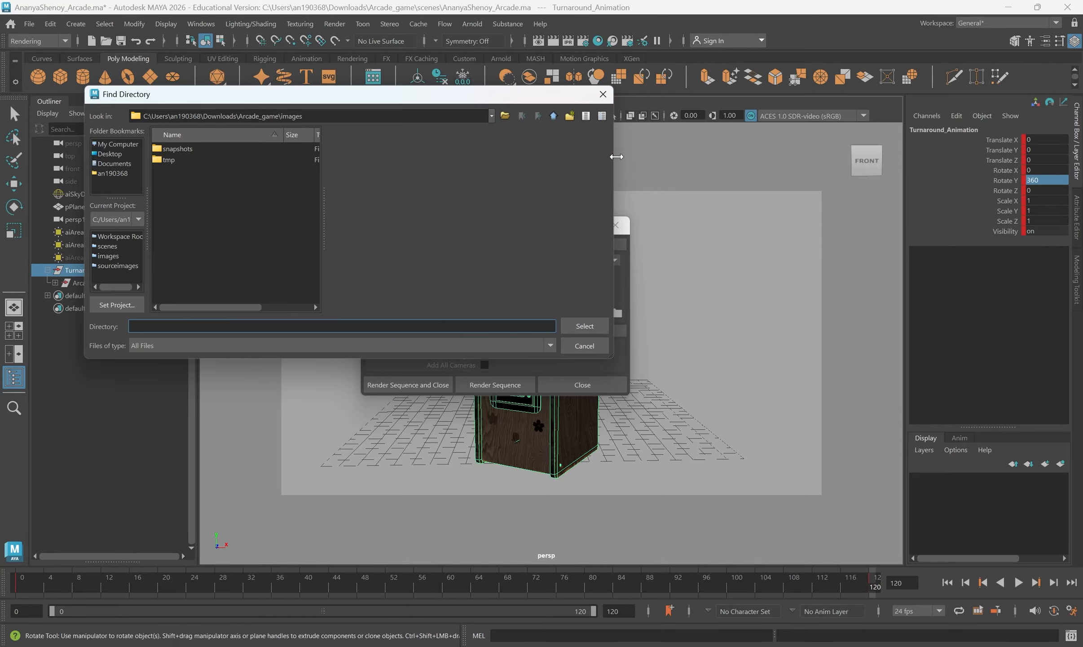
click(602, 94)
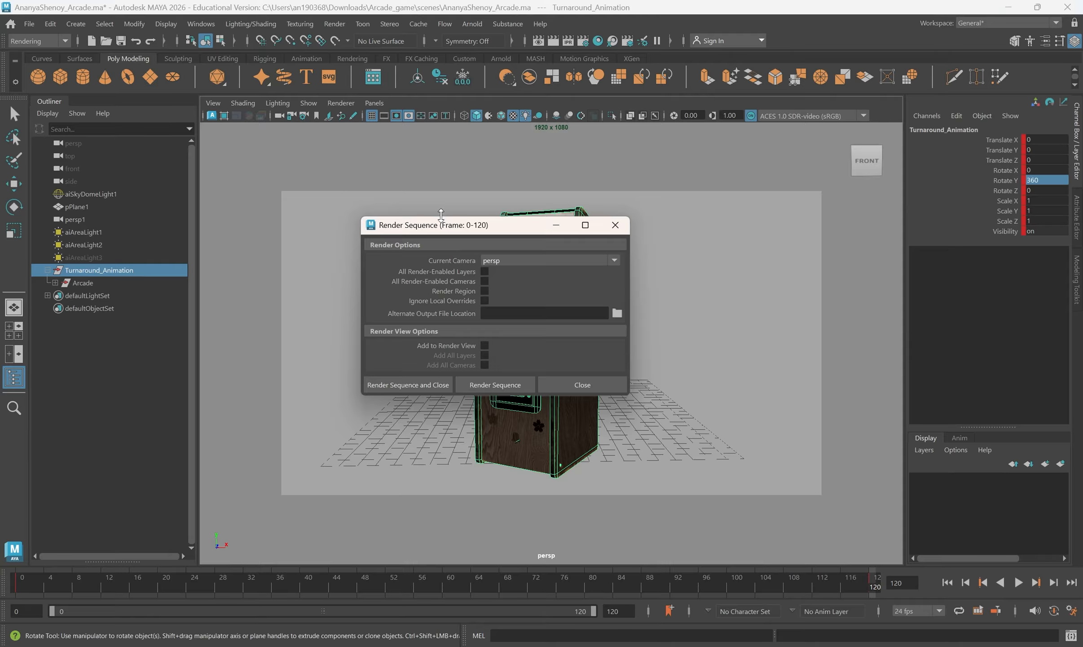
drag(441, 214, 441, 207)
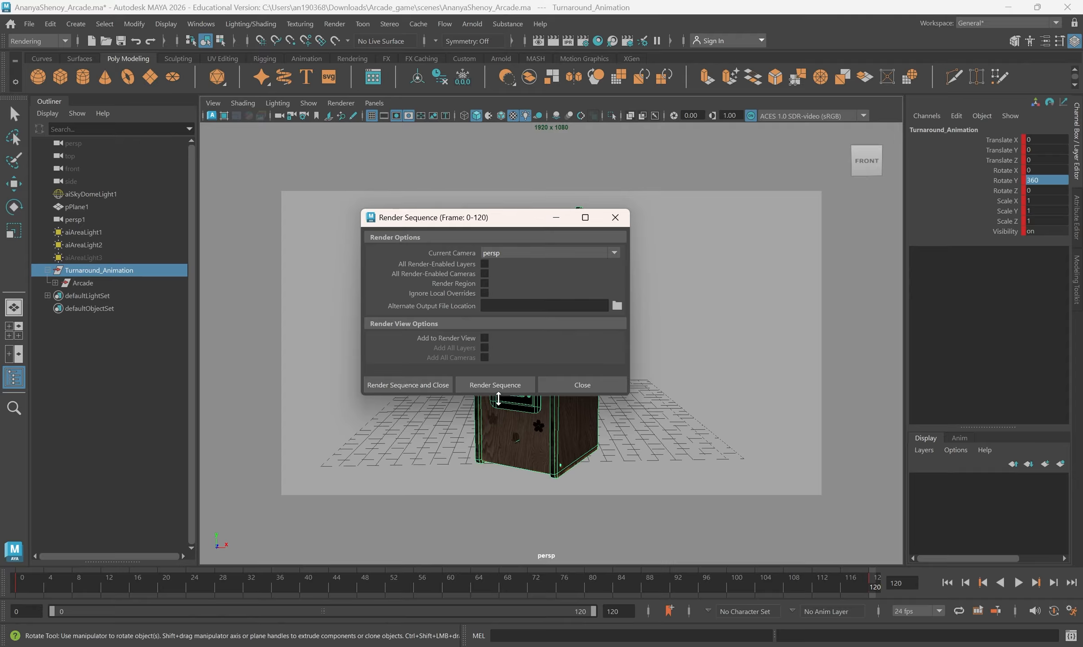
drag(498, 398, 498, 419)
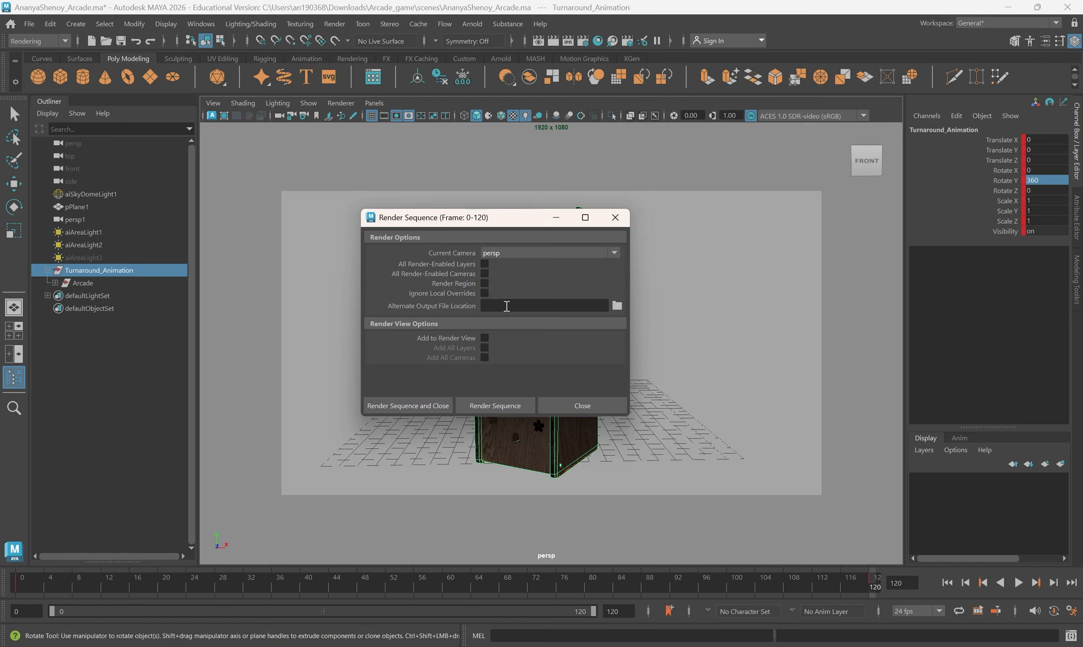